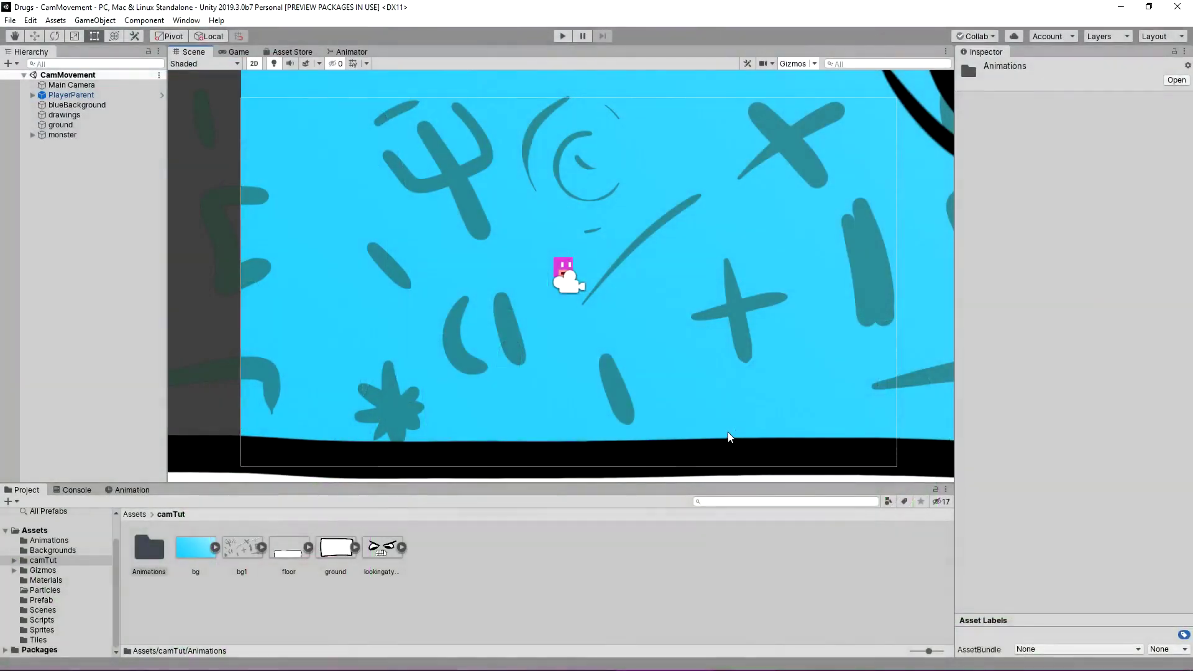
Step: Play-test the scene with the follow camera, running and jumping the character back and forth to examine the camera movement
middle_click_drag(650, 346, 651, 345)
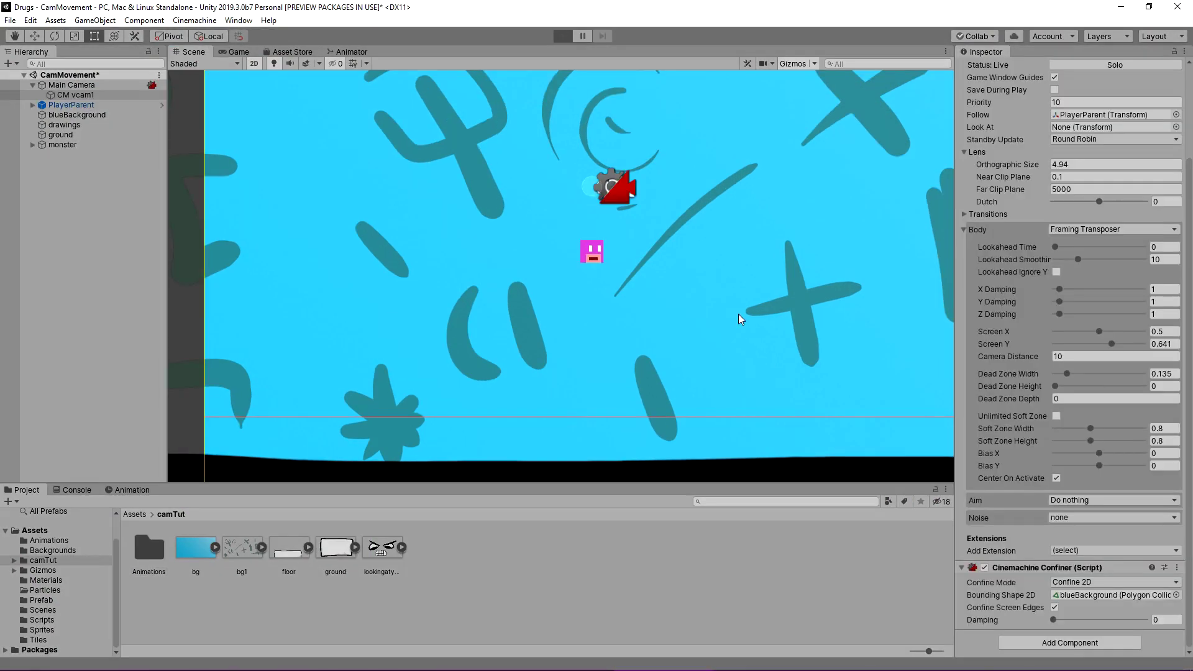
key("ctrl+p")
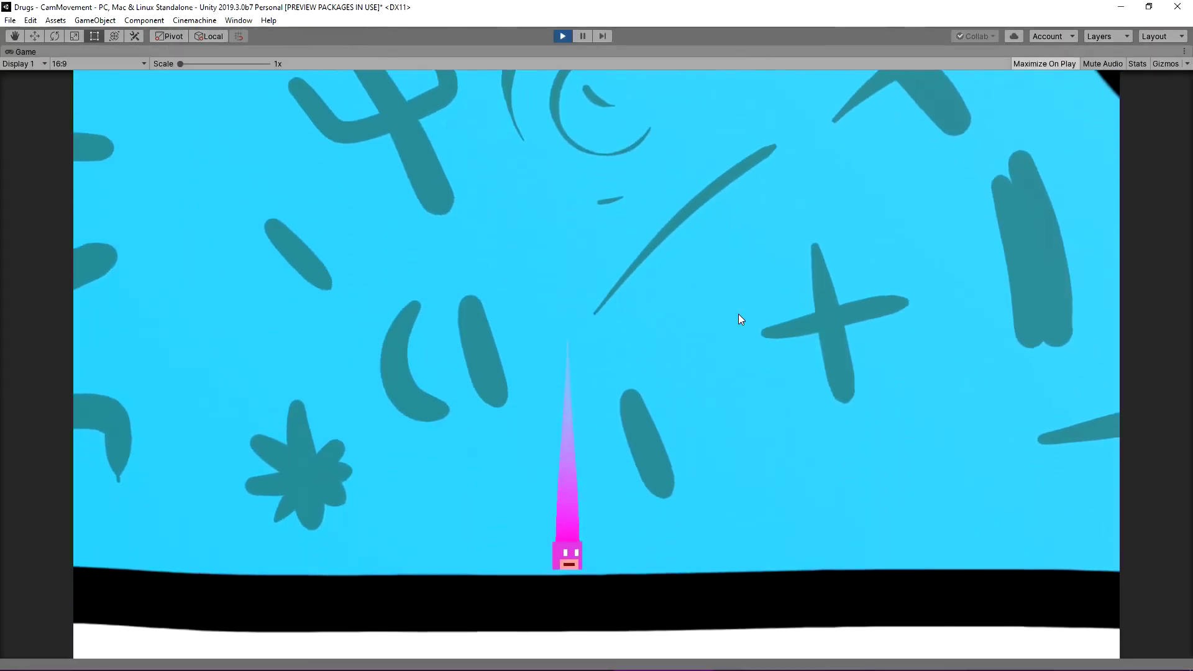
key("a")
key("space")
key("space")
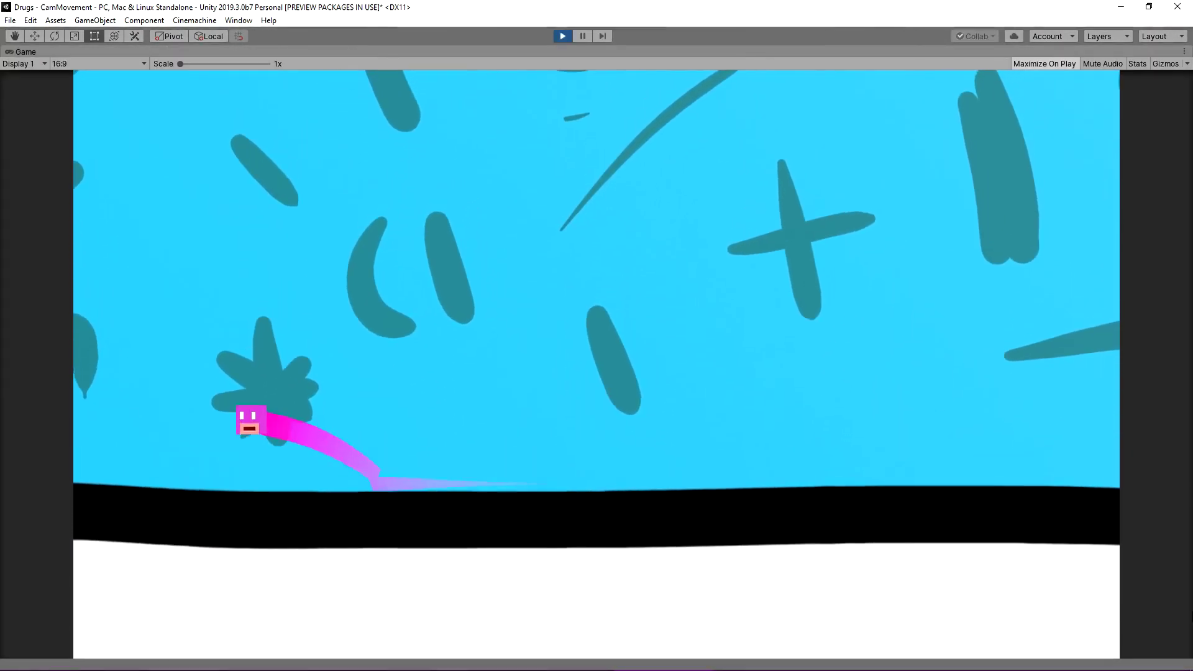
key("d")
key("space")
key("space")
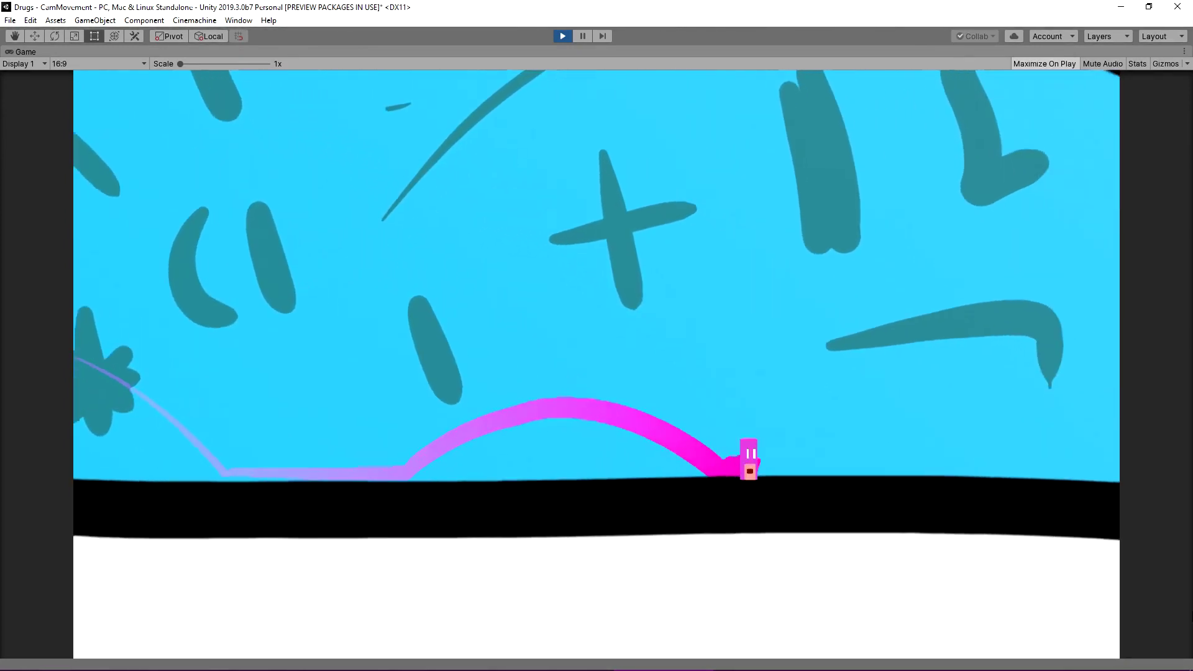
key("a")
key("space")
key("space")
key("space")
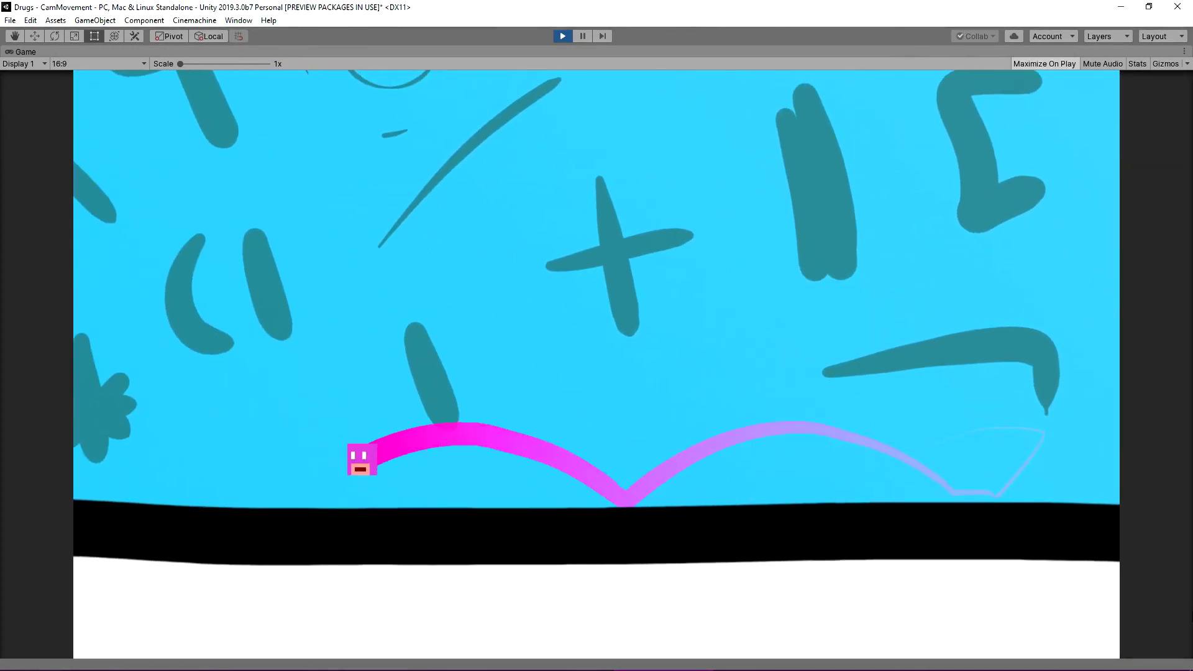
key("d")
key("space")
key("space")
key("space")
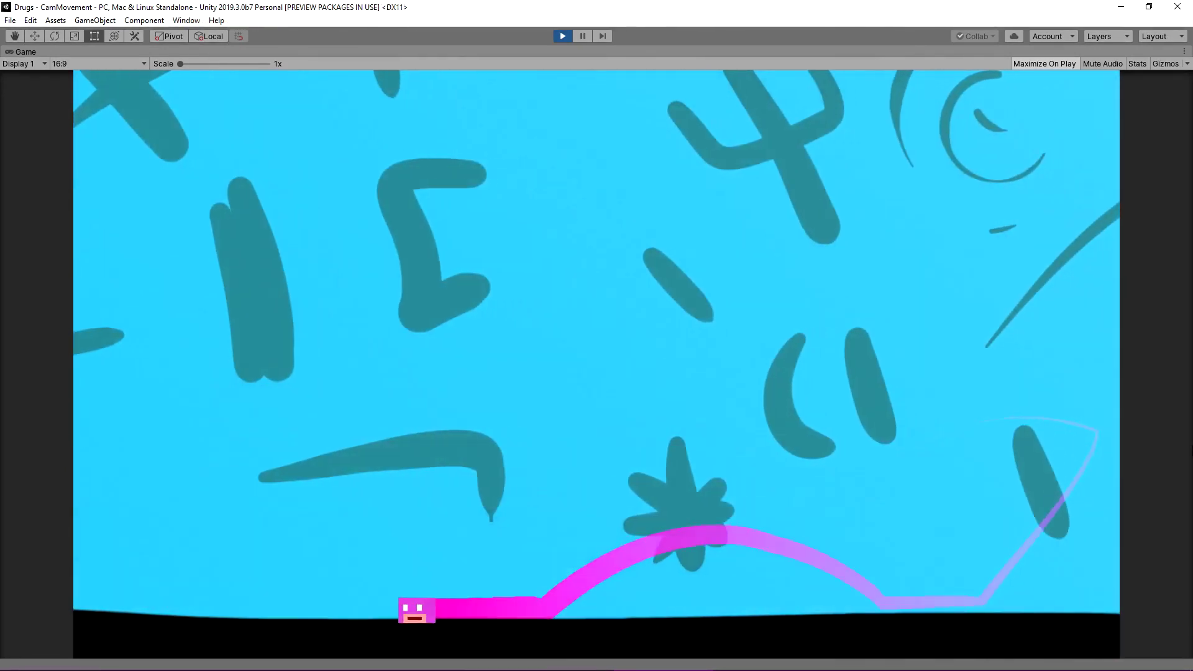
Step: Run and jump the character under the static camera, and stop the play test
key("Right")
key("space")
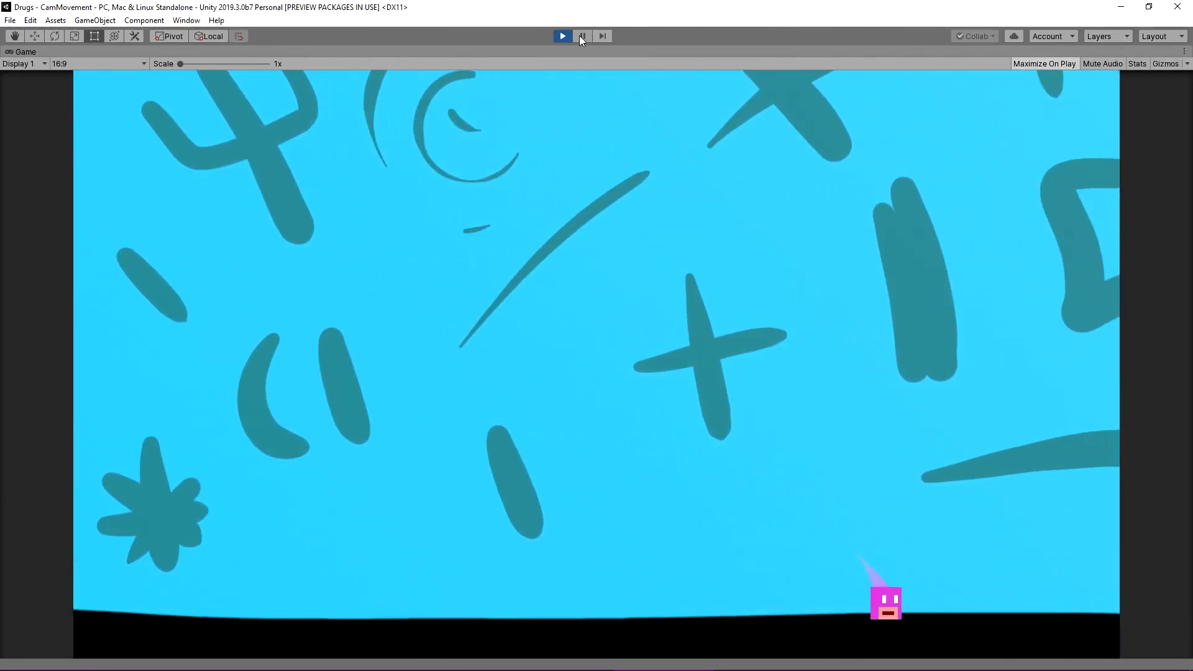
left_click(563, 35)
left_click_drag(745, 312, 768, 304)
key("t")
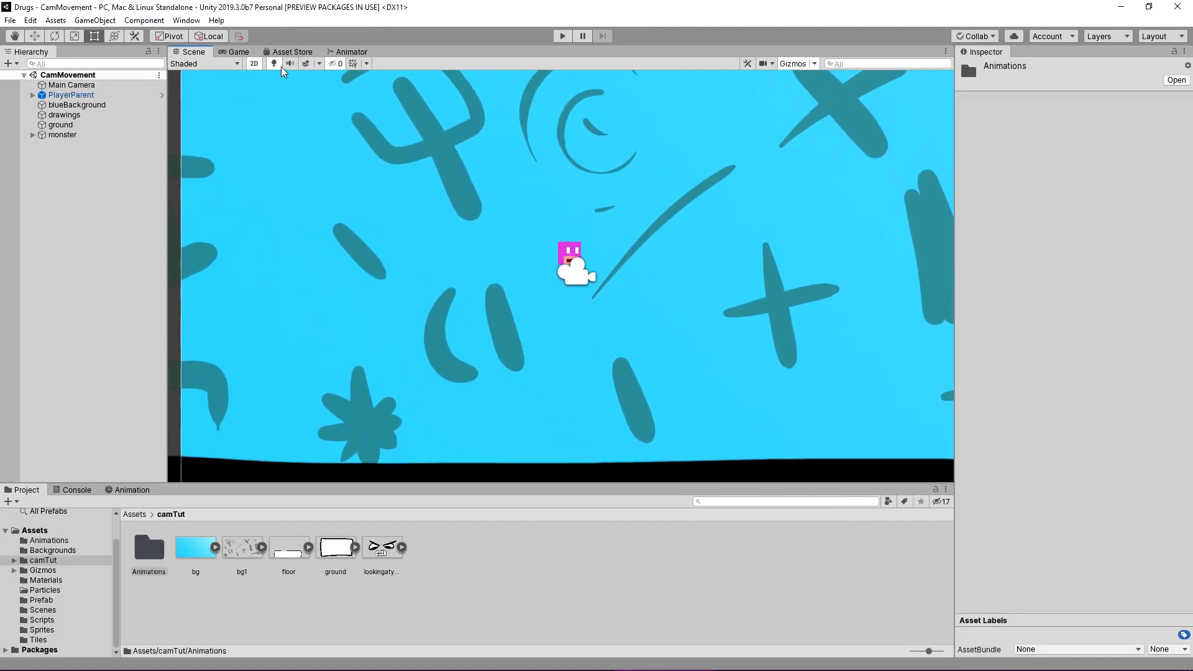
Step: Find Cinemachine in the Package Manager by searching "cine", install version 2.3.4 and close the manager
left_click(187, 20)
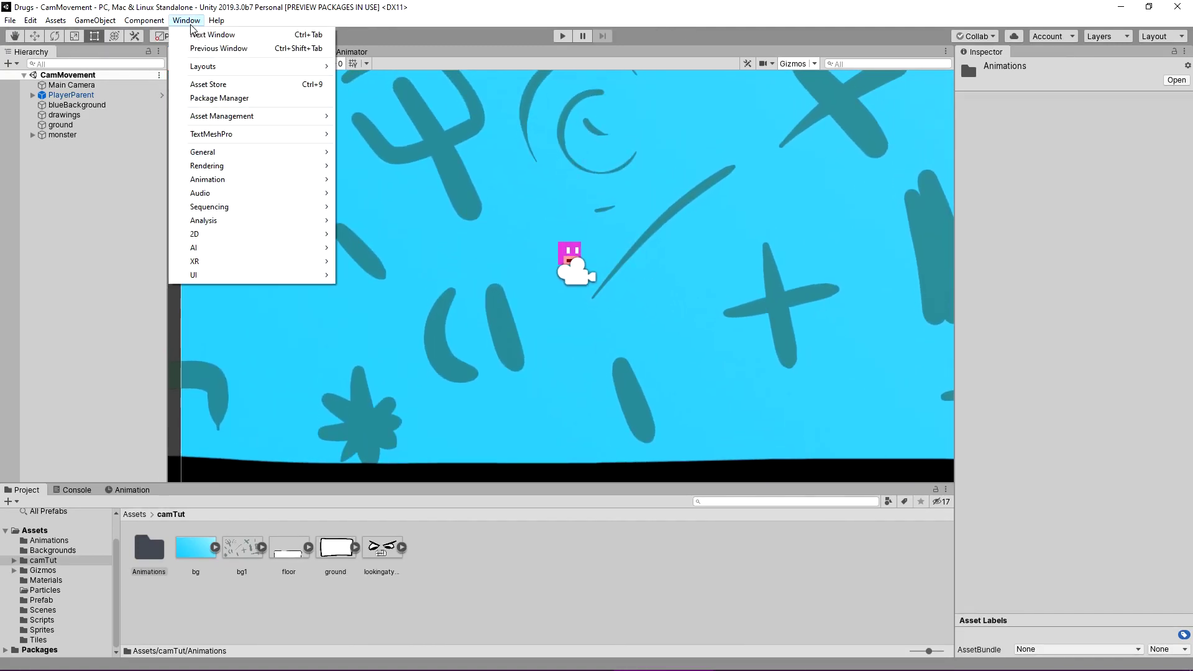
left_click(259, 99)
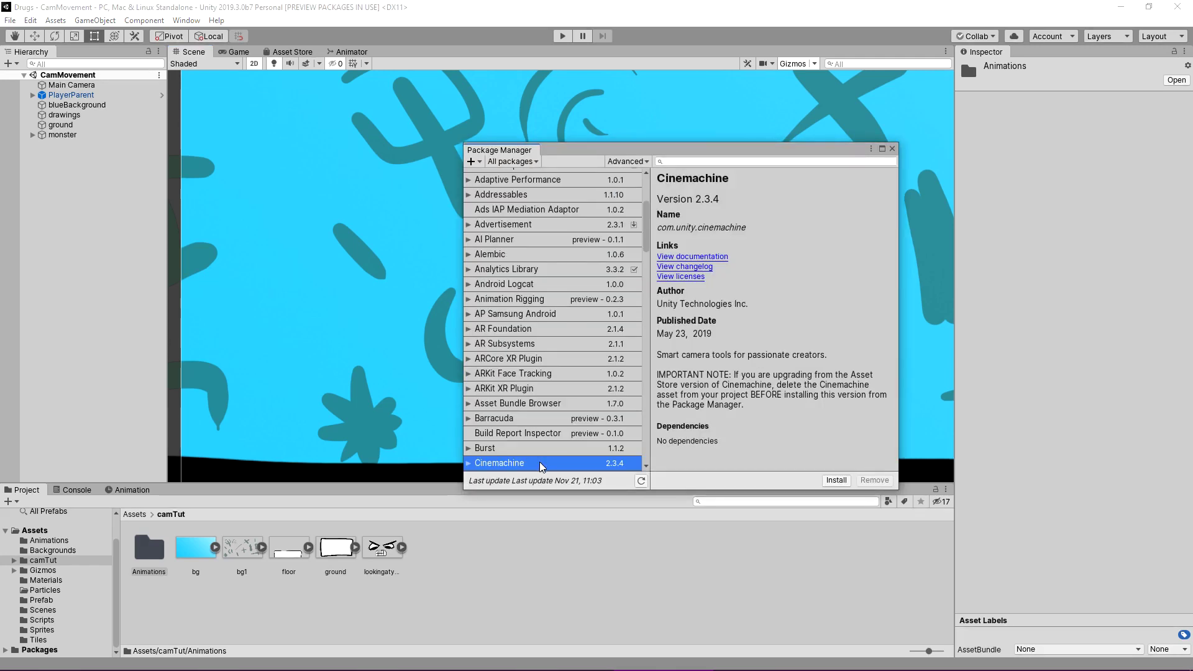
scroll(539, 466, "down", 3)
type("cine")
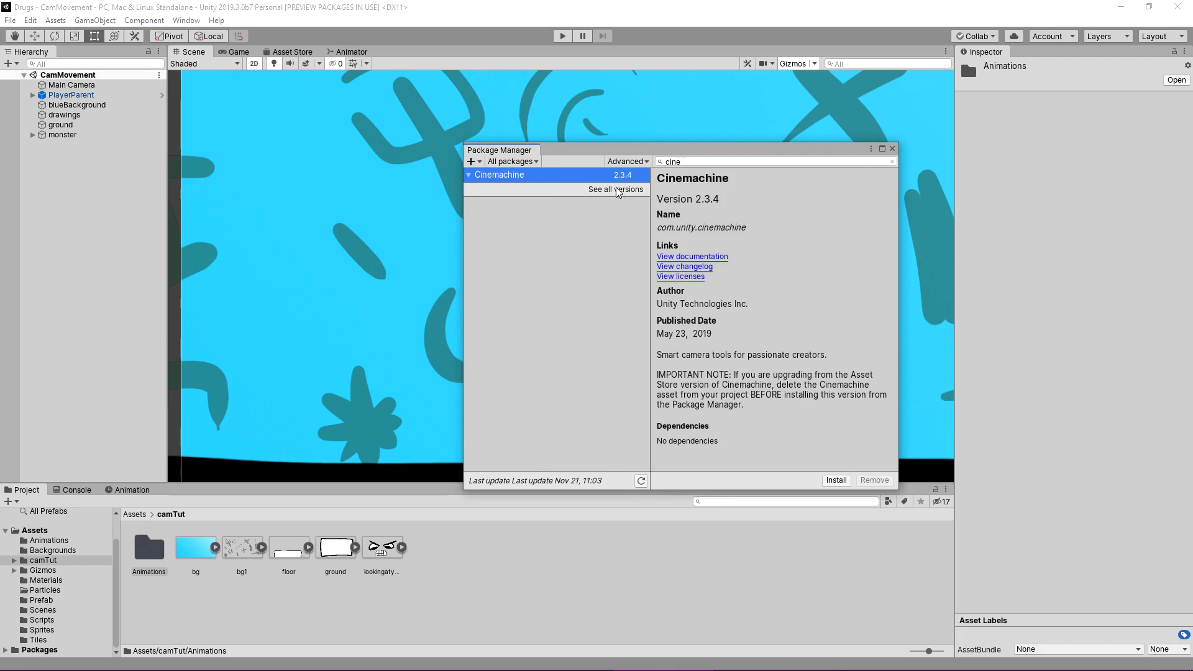
left_click(616, 189)
left_click(471, 175)
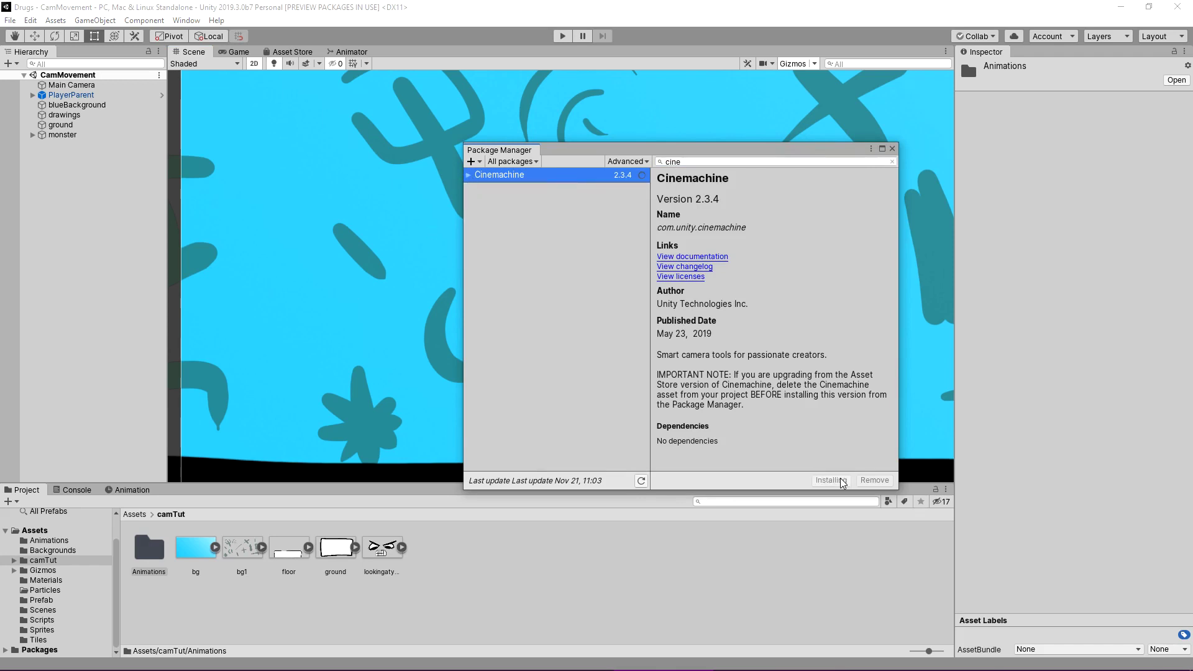
left_click(891, 149)
left_click(60, 491)
left_click(12, 501)
left_click(25, 491)
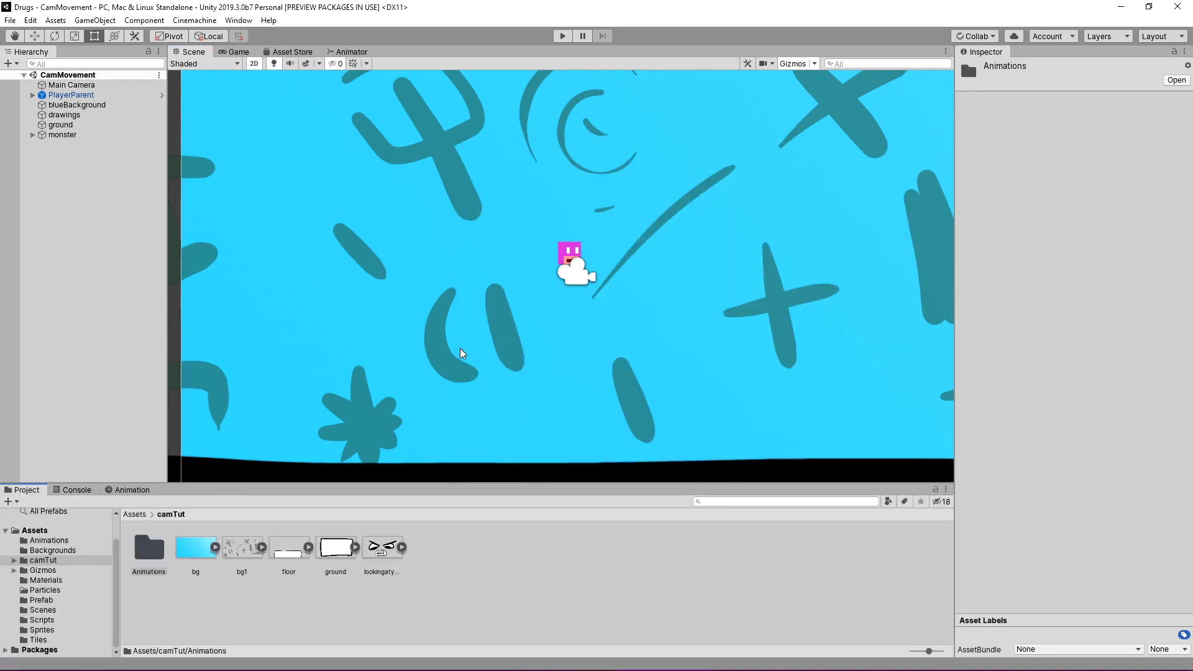
Step: Create a Cinemachine 2D camera and check its framing in the Game view
left_click(195, 20)
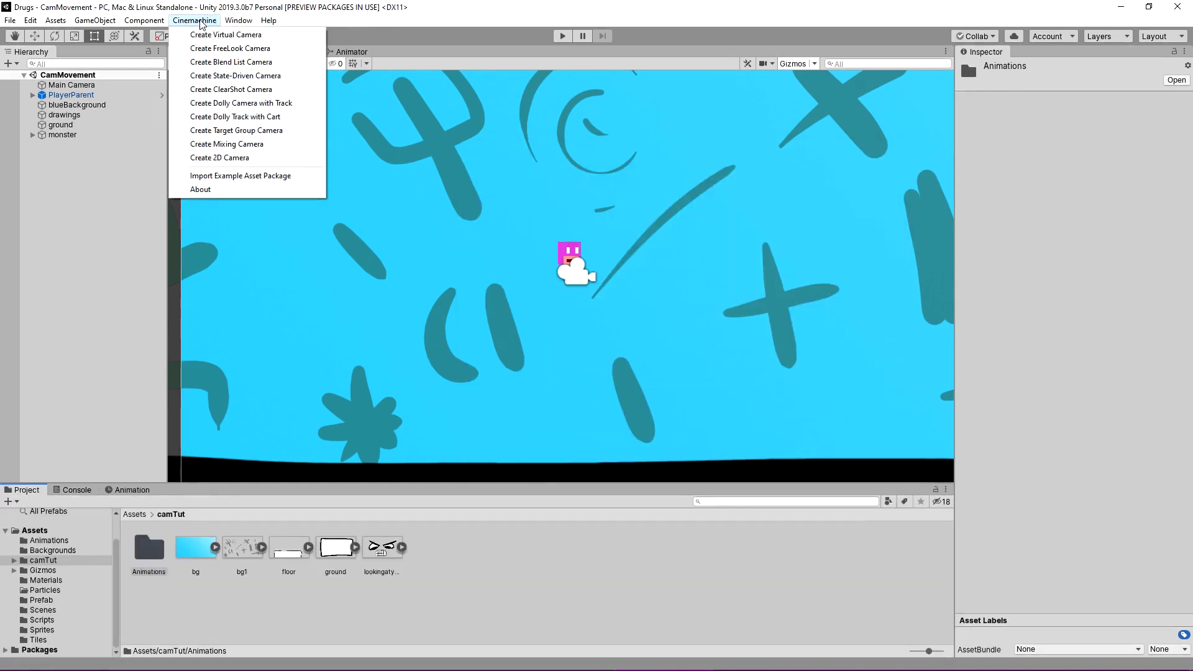
left_click(231, 157)
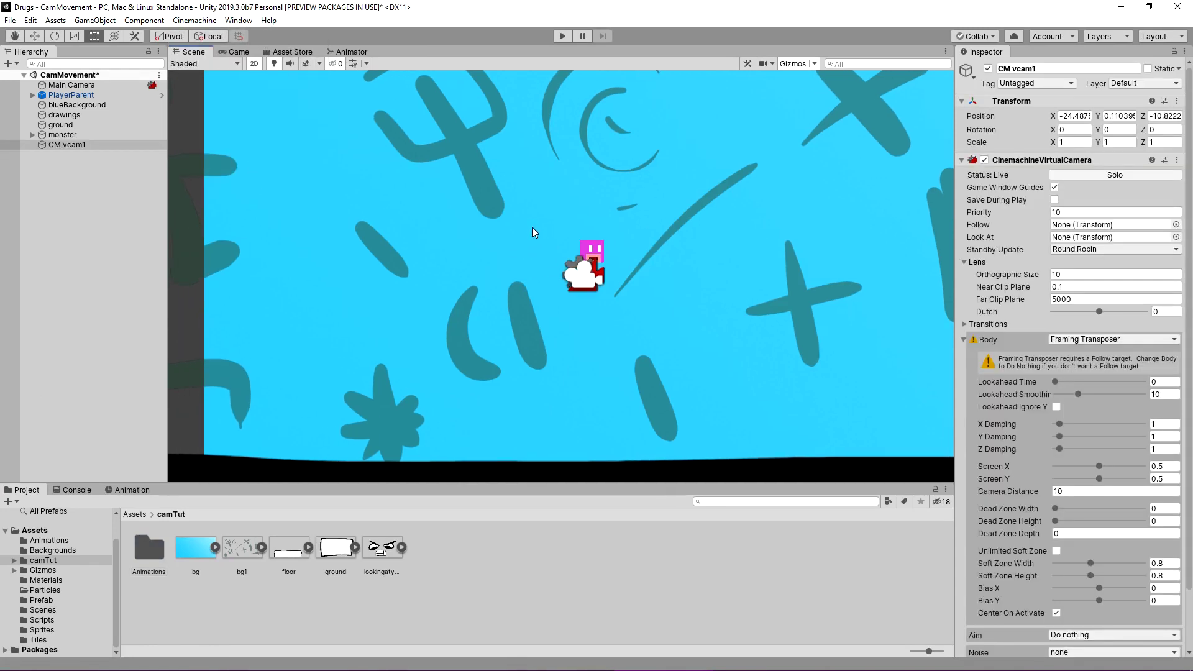
left_click_drag(581, 280, 447, 228)
left_click(236, 53)
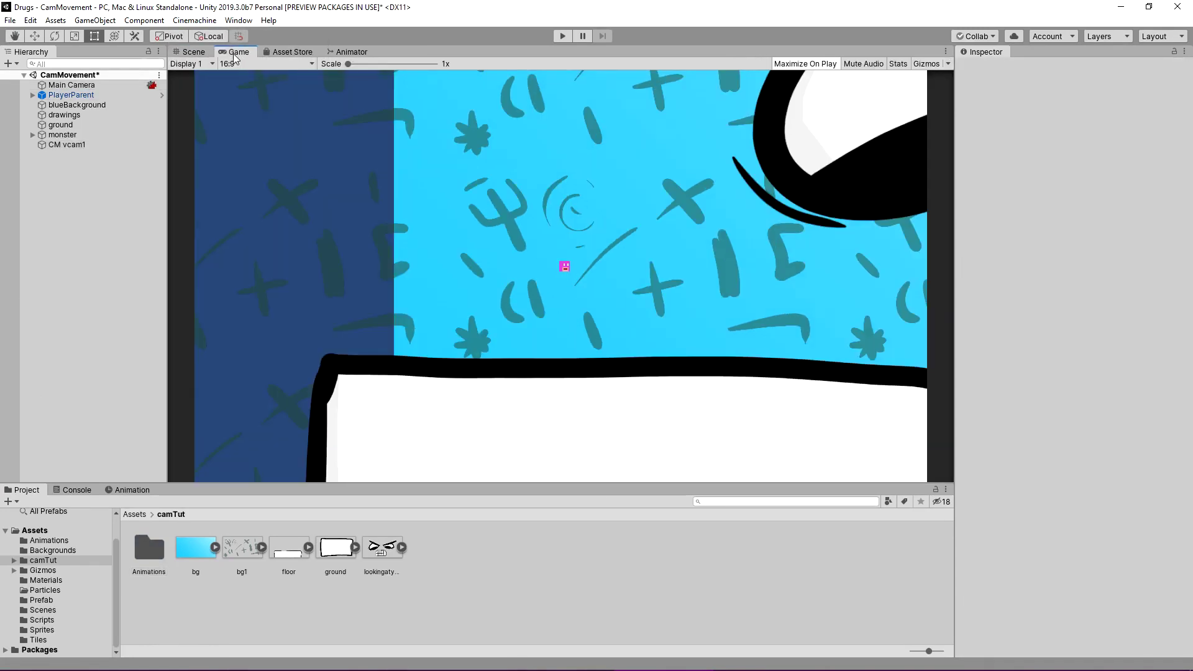
left_click(193, 51)
left_click(509, 233)
Step: Make the CM vcam1 object a child of Main Camera and inspect the Main Camera's components
left_click(72, 145)
left_click_drag(76, 147, 75, 87)
left_click(75, 87)
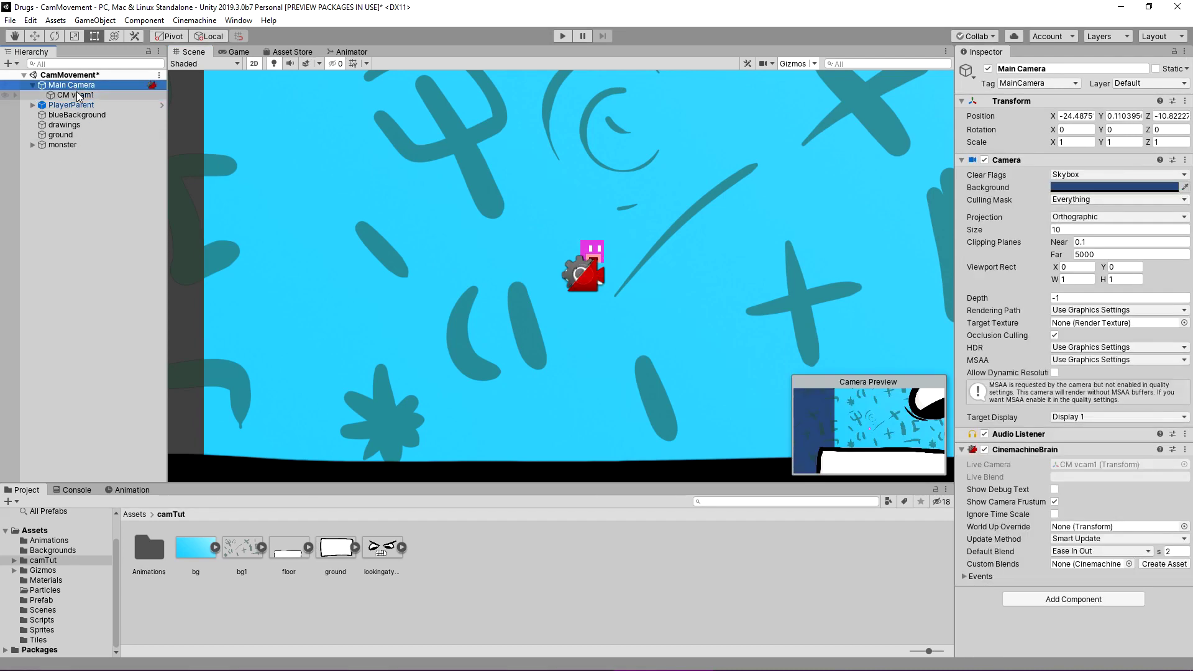
Step: Set the virtual camera's Follow target to PlayerParent and its Orthographic Size to 4.94, using the Game view for framing
left_click(76, 95)
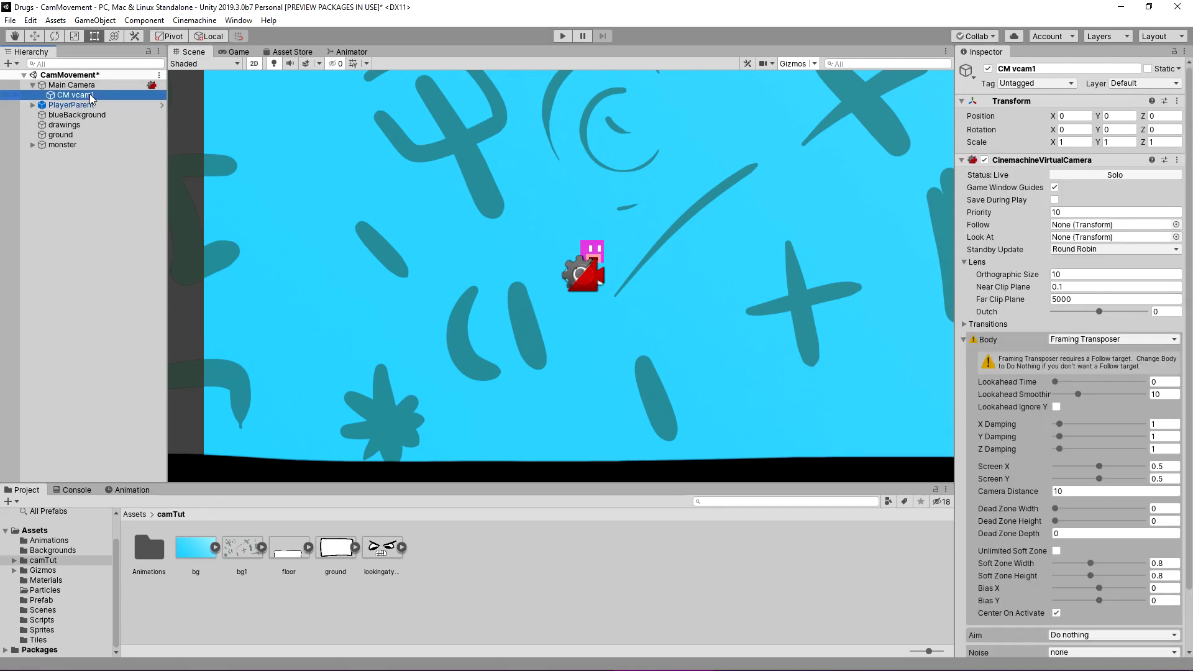
left_click(1176, 226)
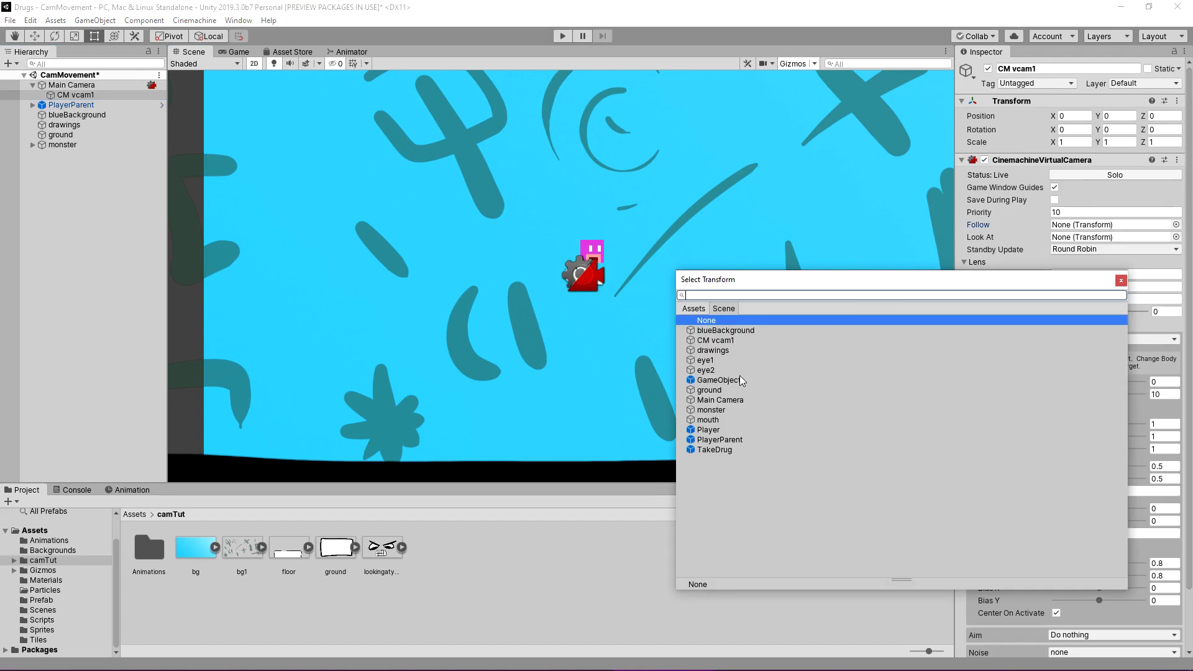
double_click(721, 440)
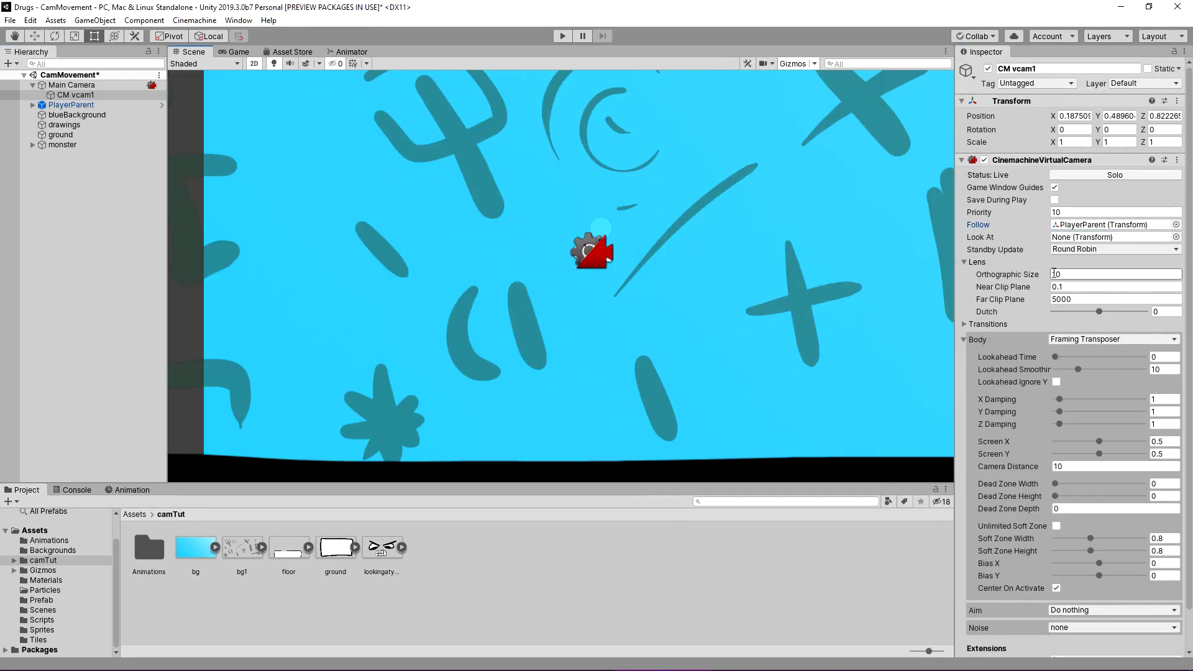
left_click(237, 53)
left_click_drag(1047, 276, 605, 98)
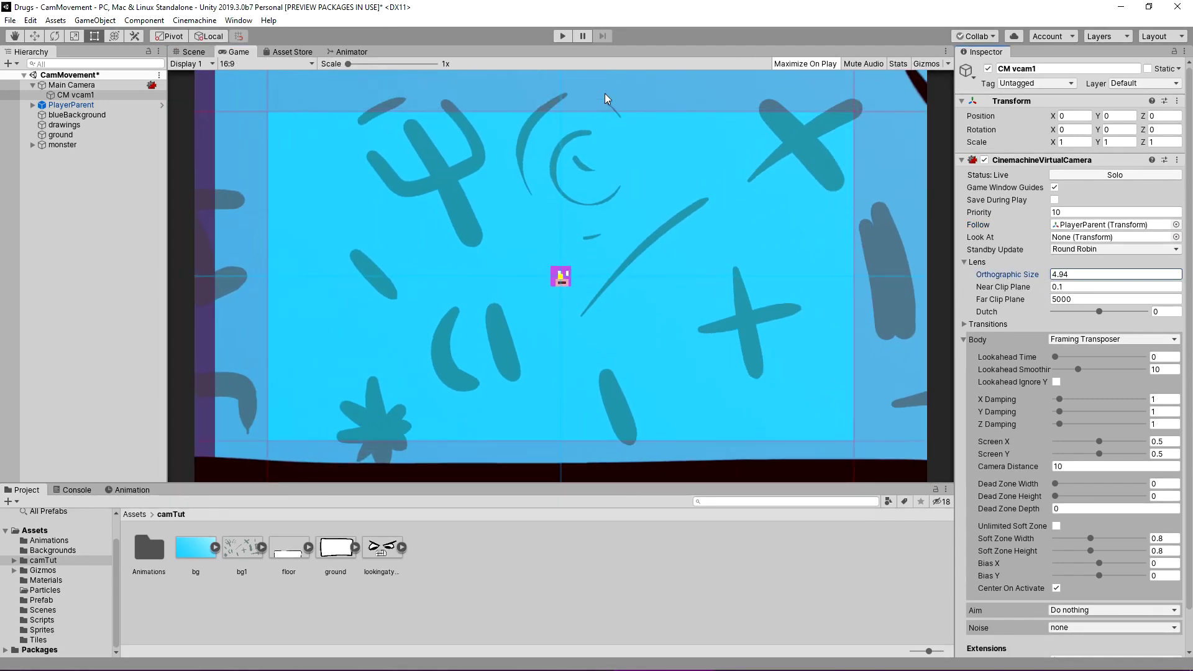
Step: Play-test how the virtual camera follows the character while running and jumping near the level's left edge, and stop the game
left_click(563, 36)
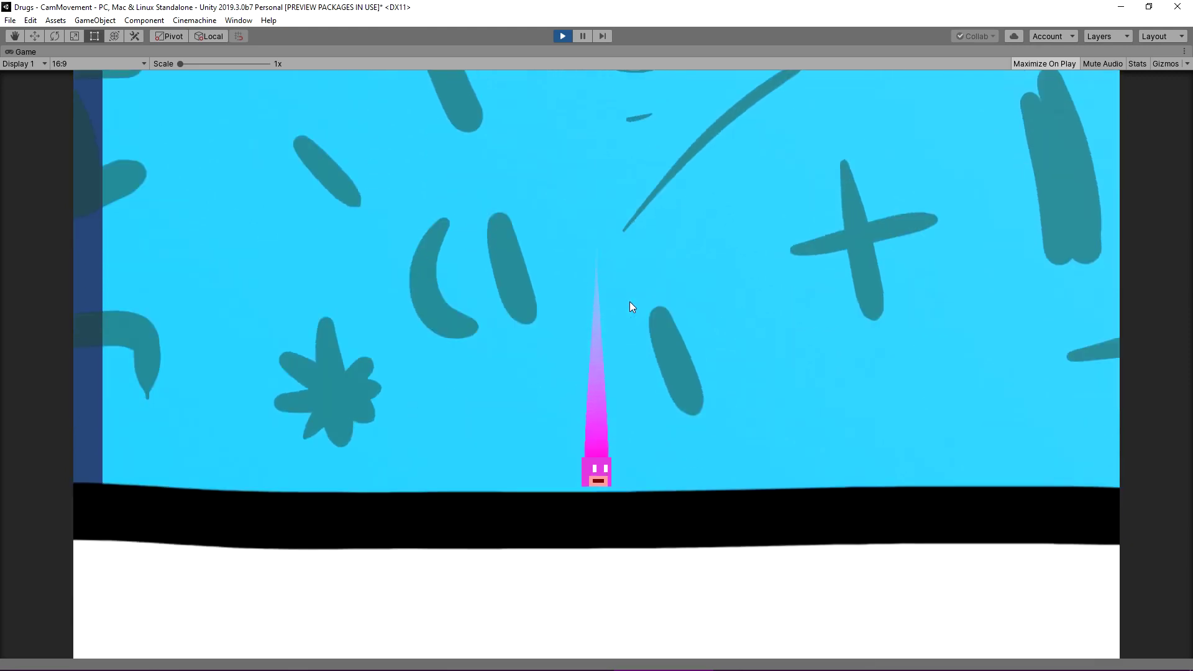
key("a")
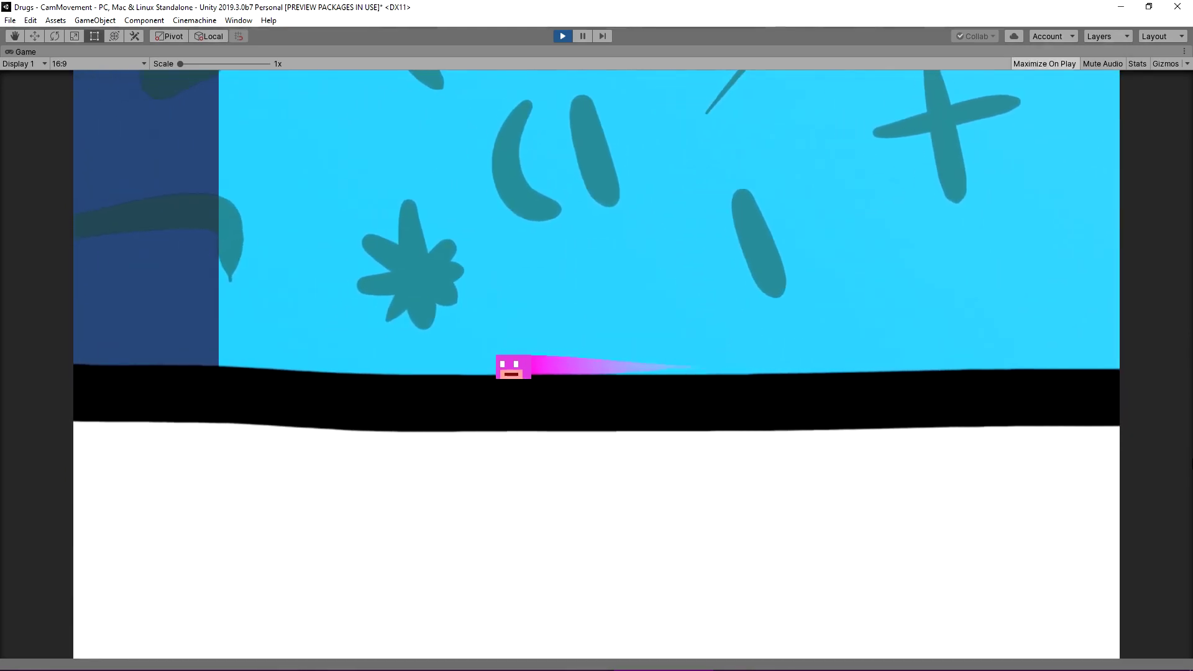
key("d")
key("space")
key("space")
key("space")
key("a")
key("d")
key("a")
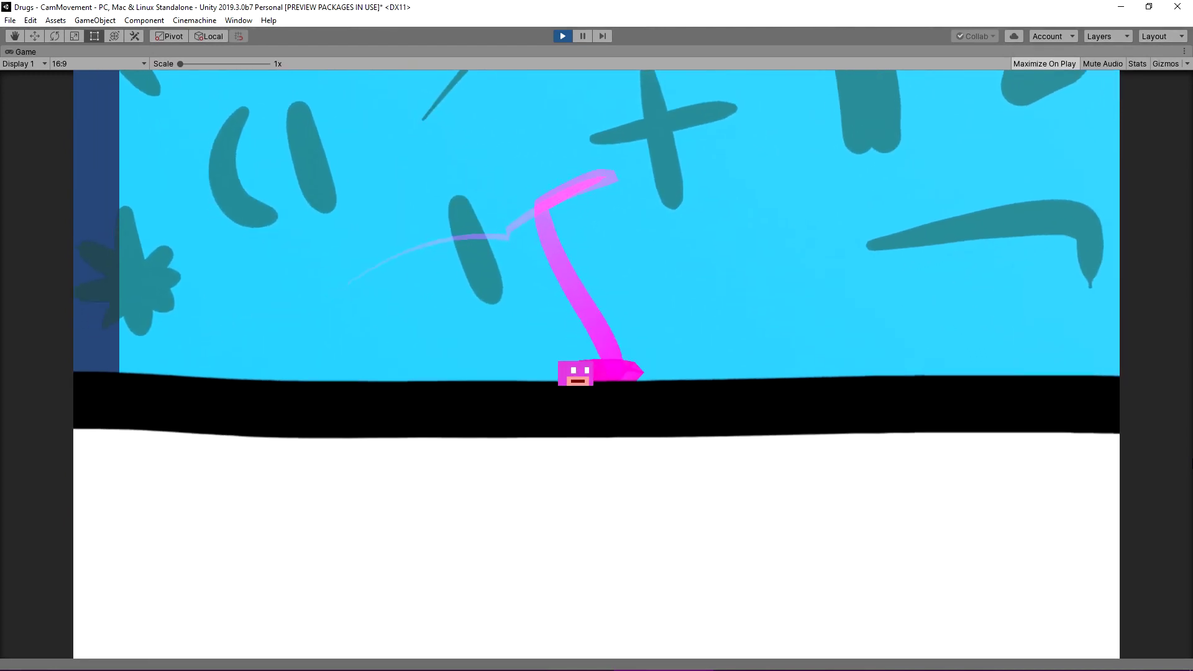
key("space")
key("d")
key("a")
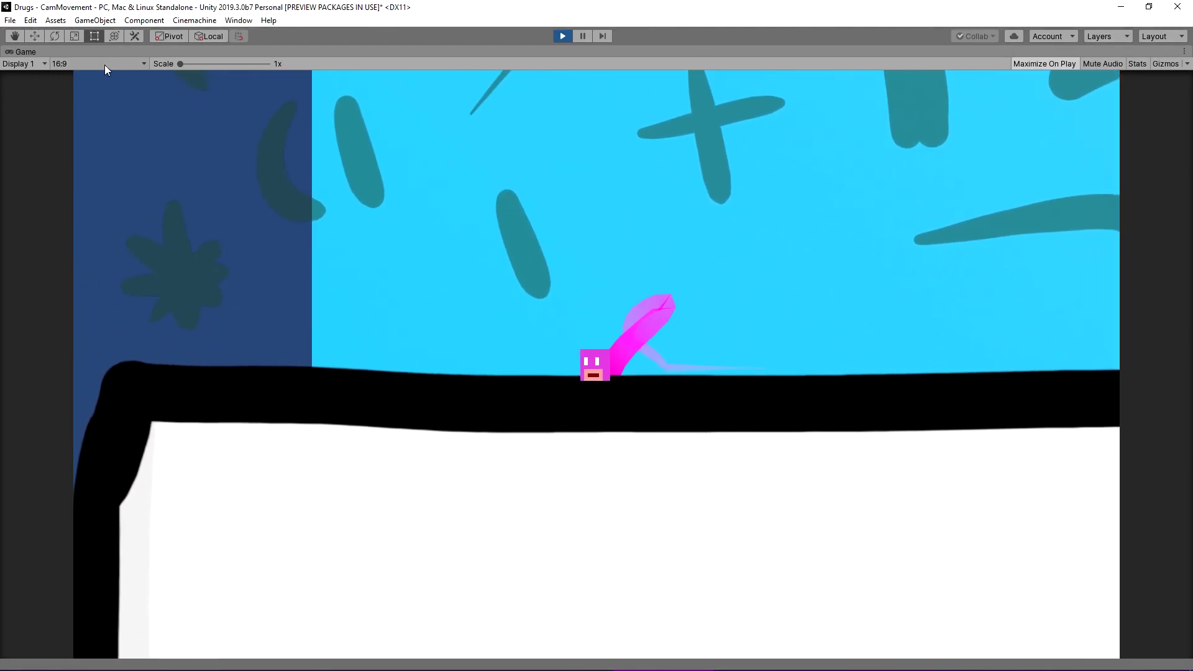
key("d")
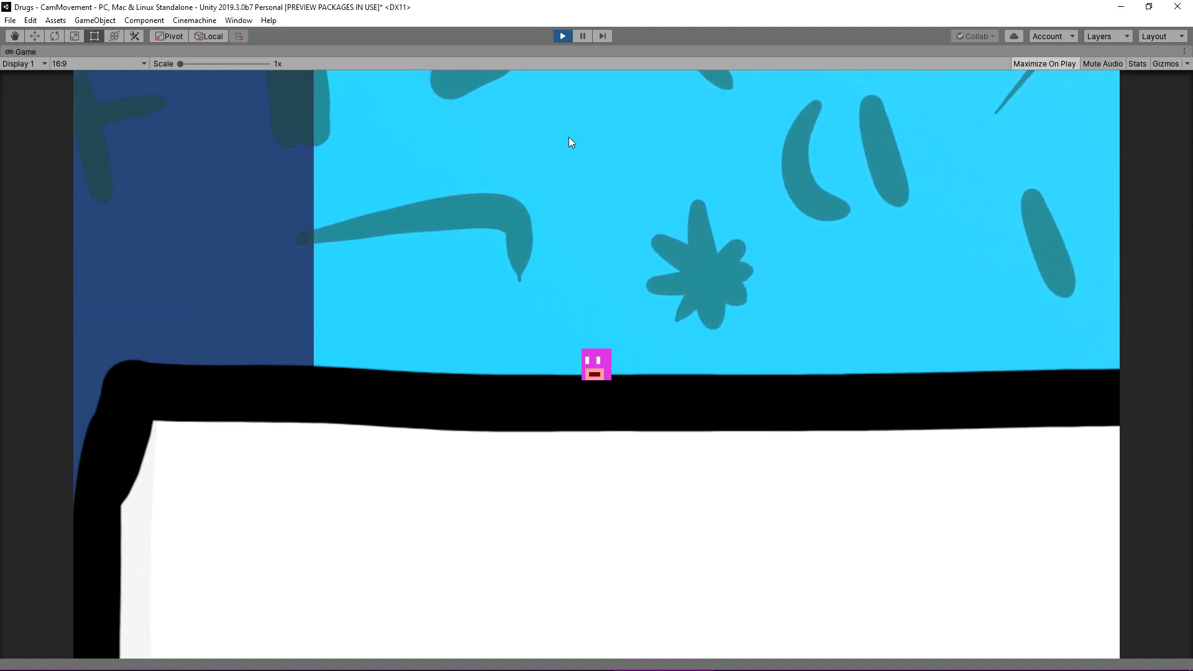
left_click(563, 36)
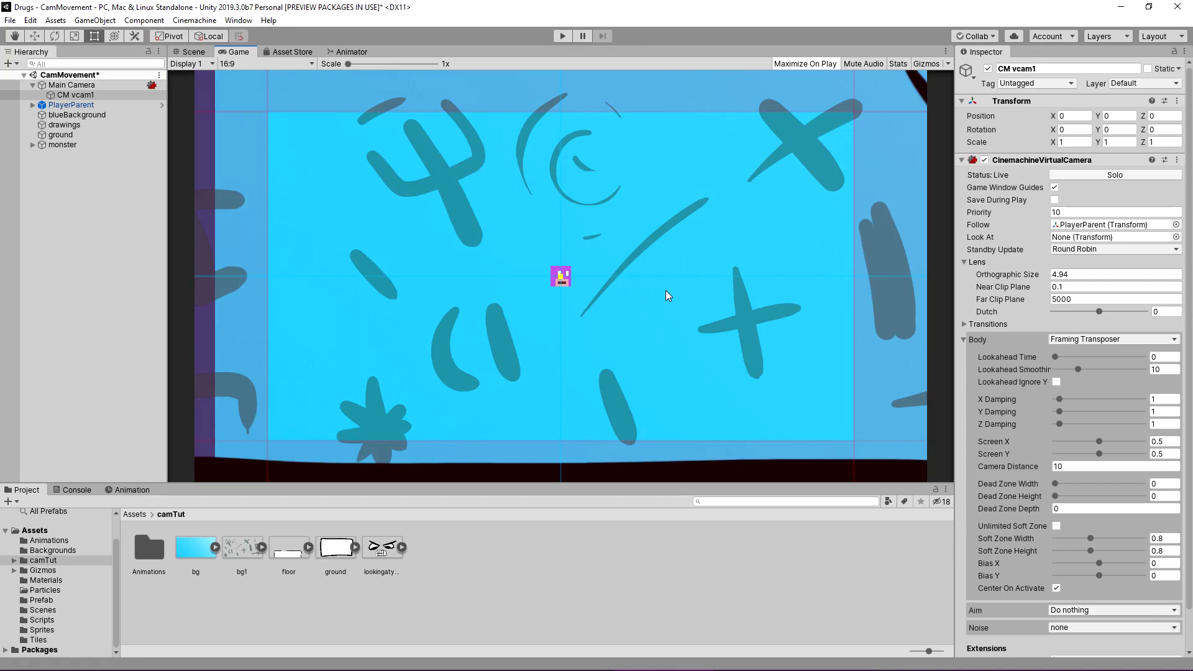
Step: Set the virtual camera's Screen Y to 0.641 and its Dead Zone Width to 0.135
left_click_drag(1100, 454, 1113, 455)
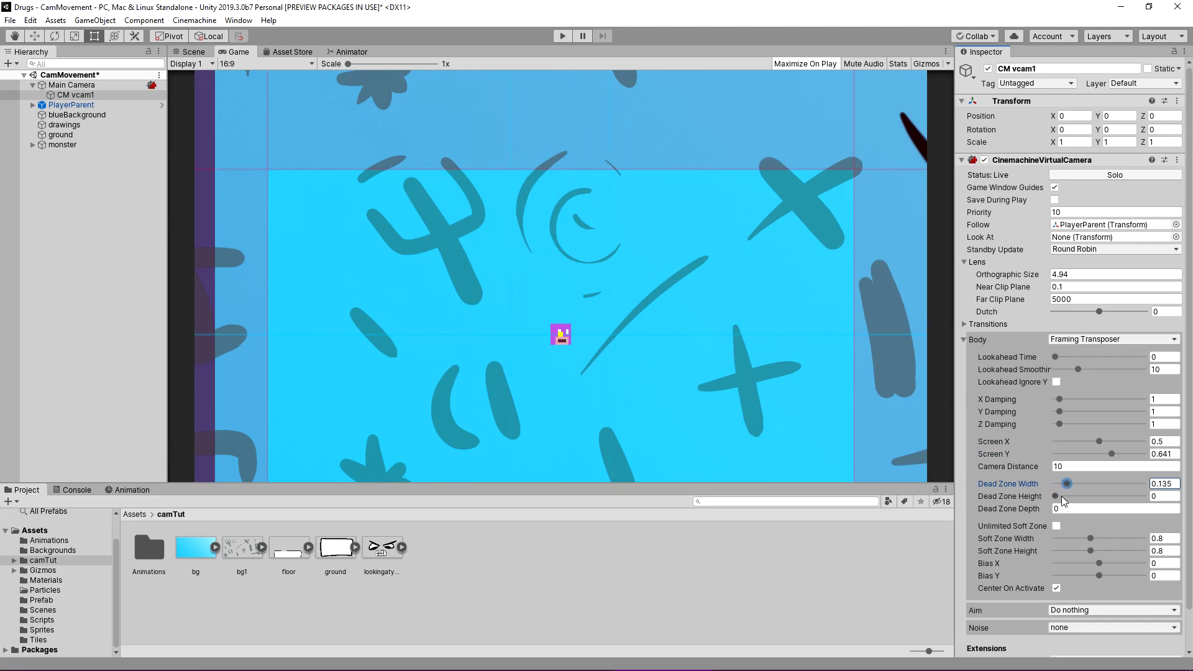
Step: Play-test the adjusted screen offset and dead zone by running and jumping in both directions, and stop the game
key("ctrl+p")
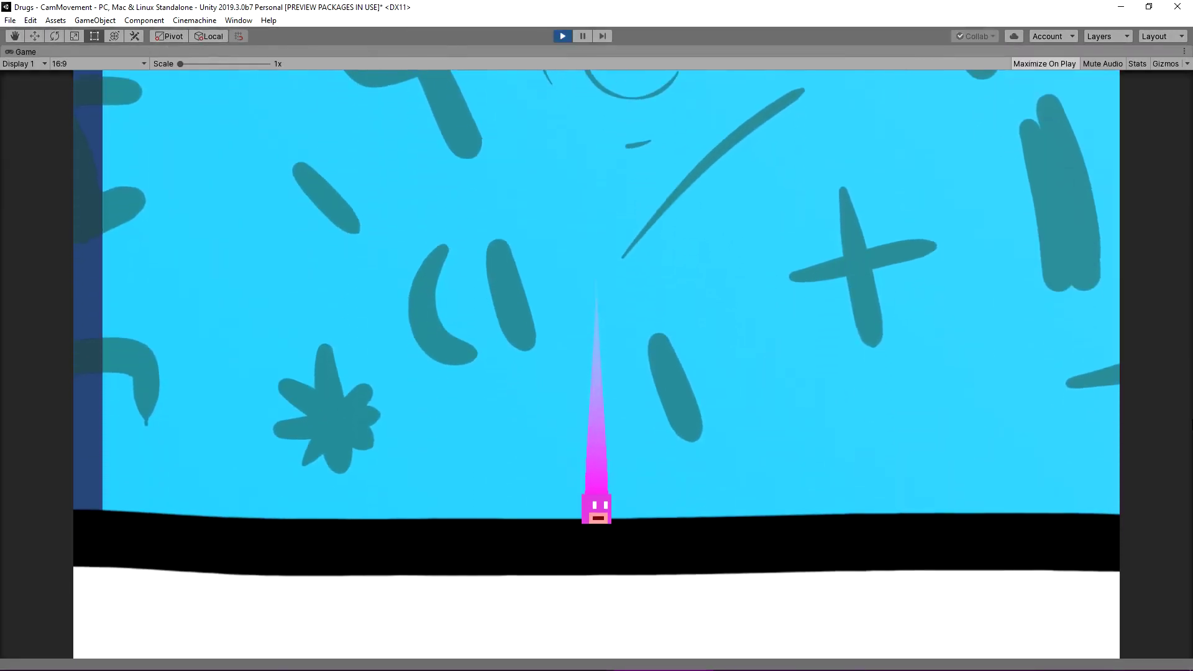
key("d")
key("a")
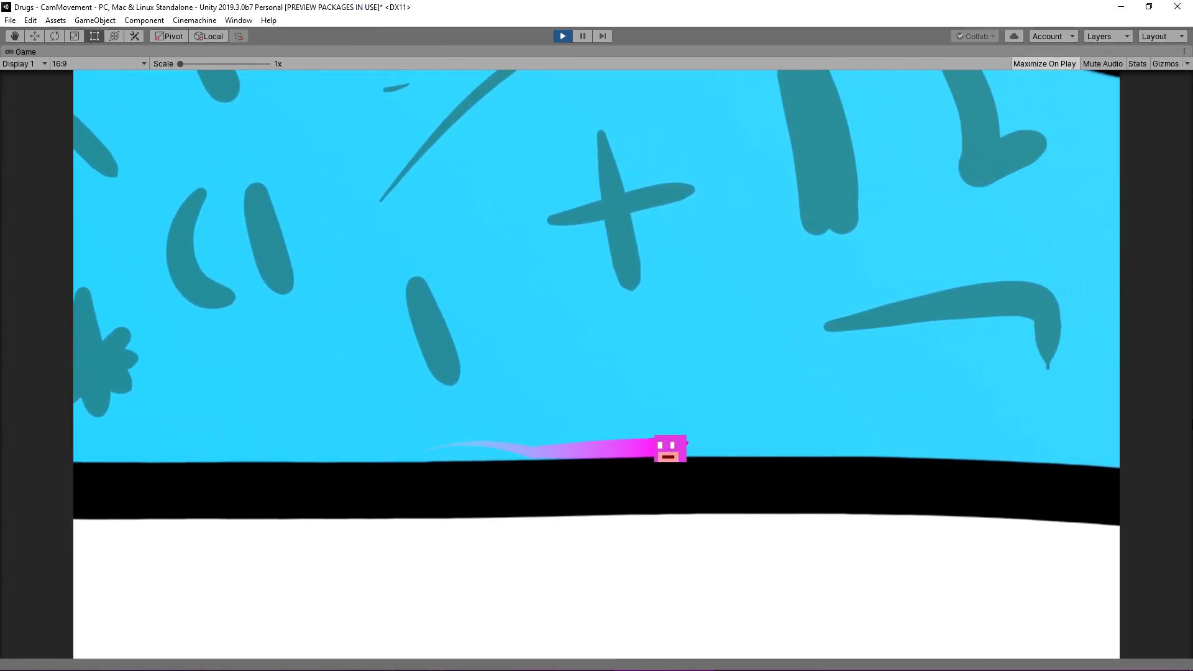
key("space")
key("d")
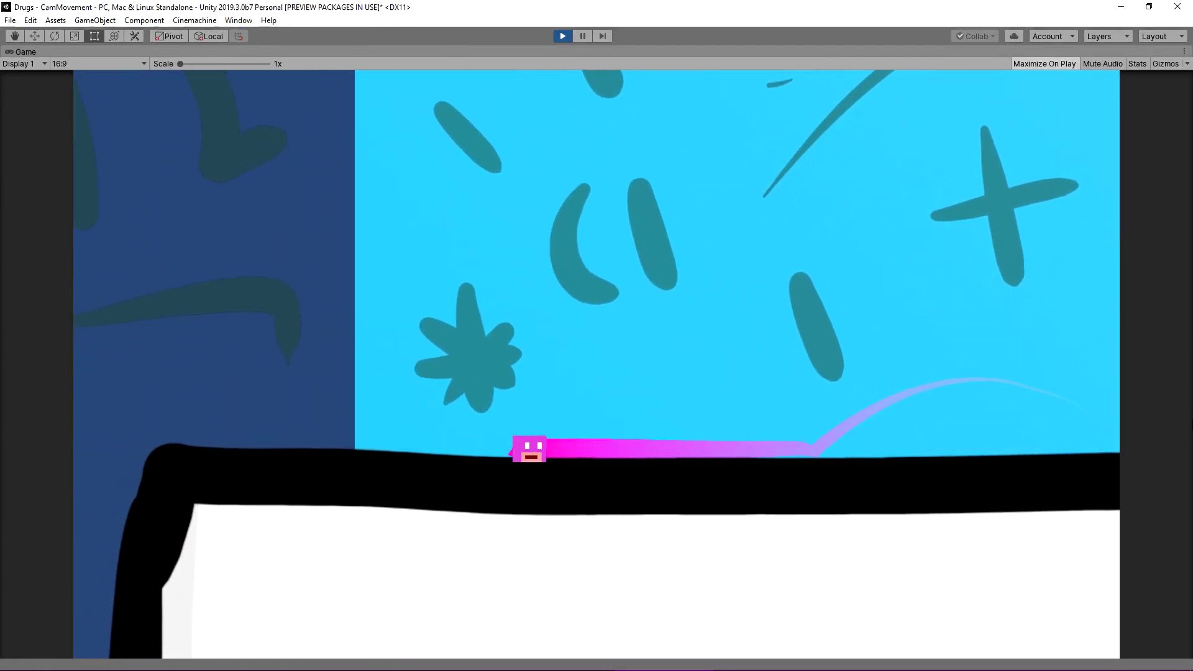
key("space")
key("space")
key("a")
key("space")
key("space")
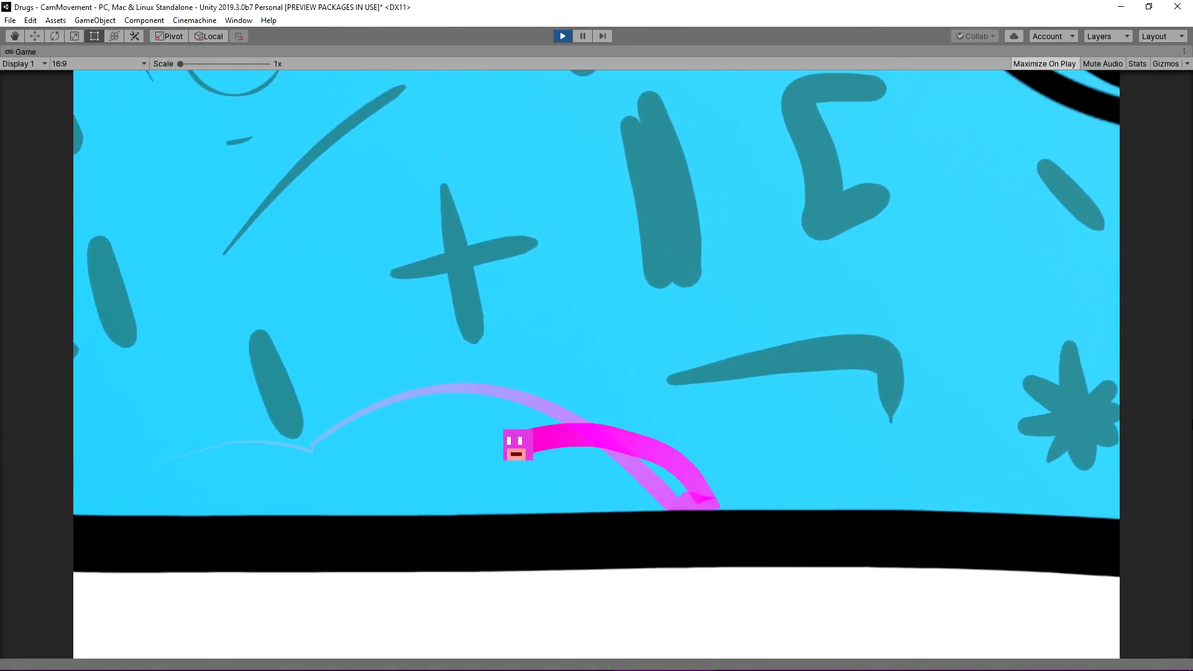
key("Right")
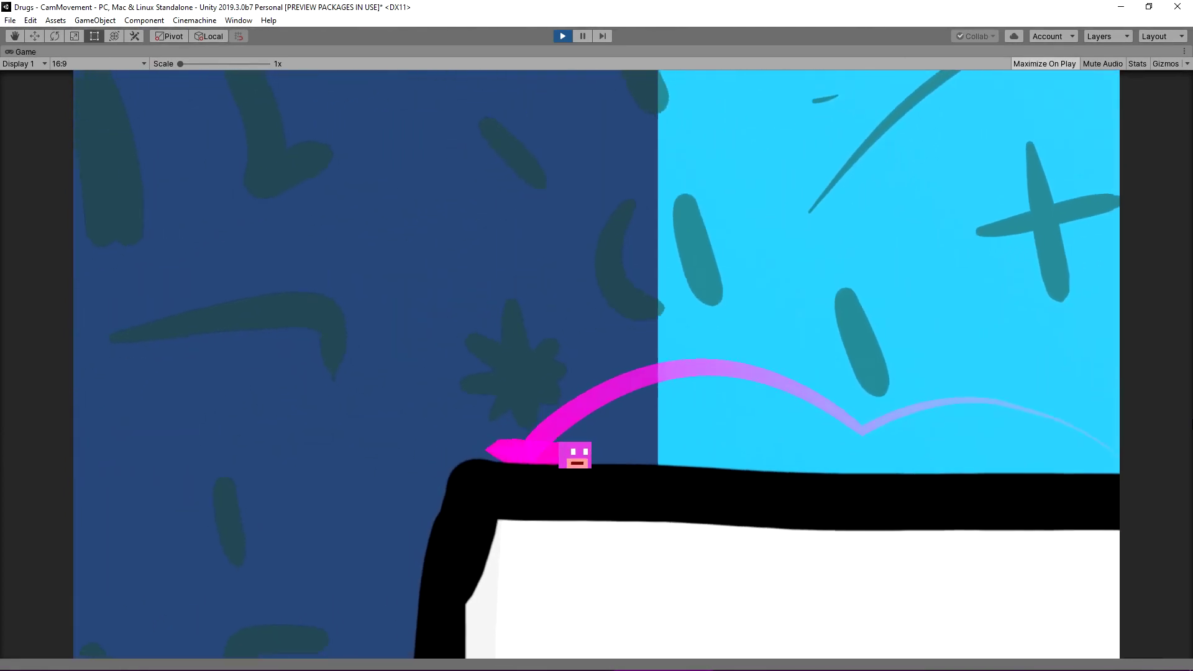
key("space")
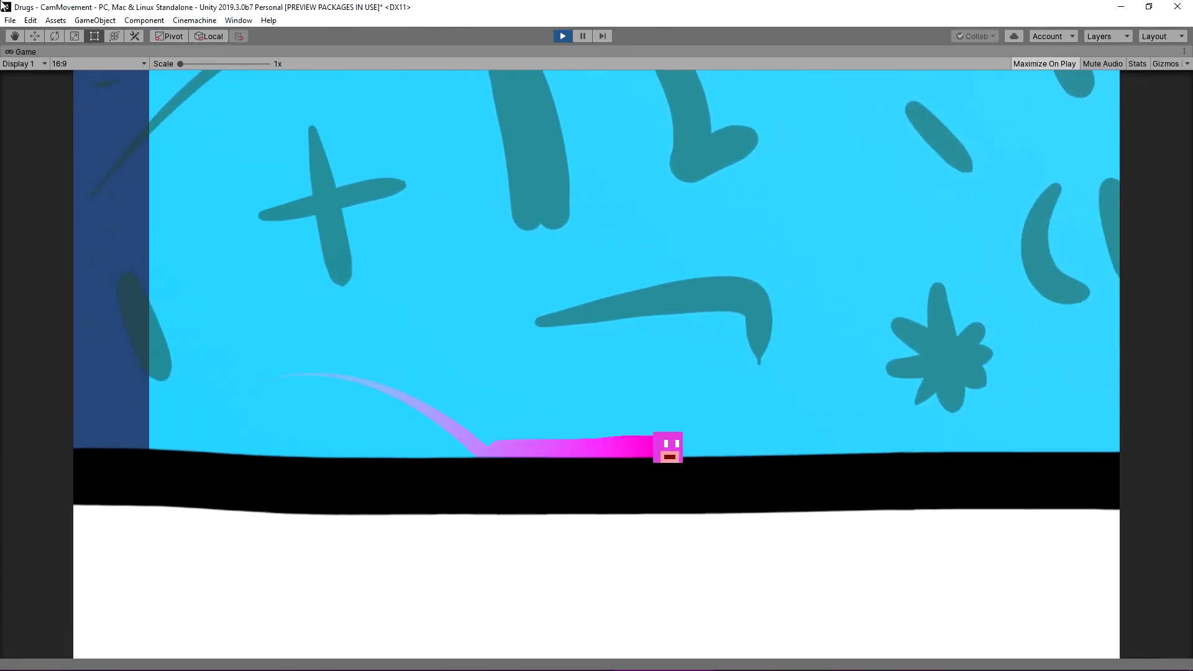
left_click(558, 39)
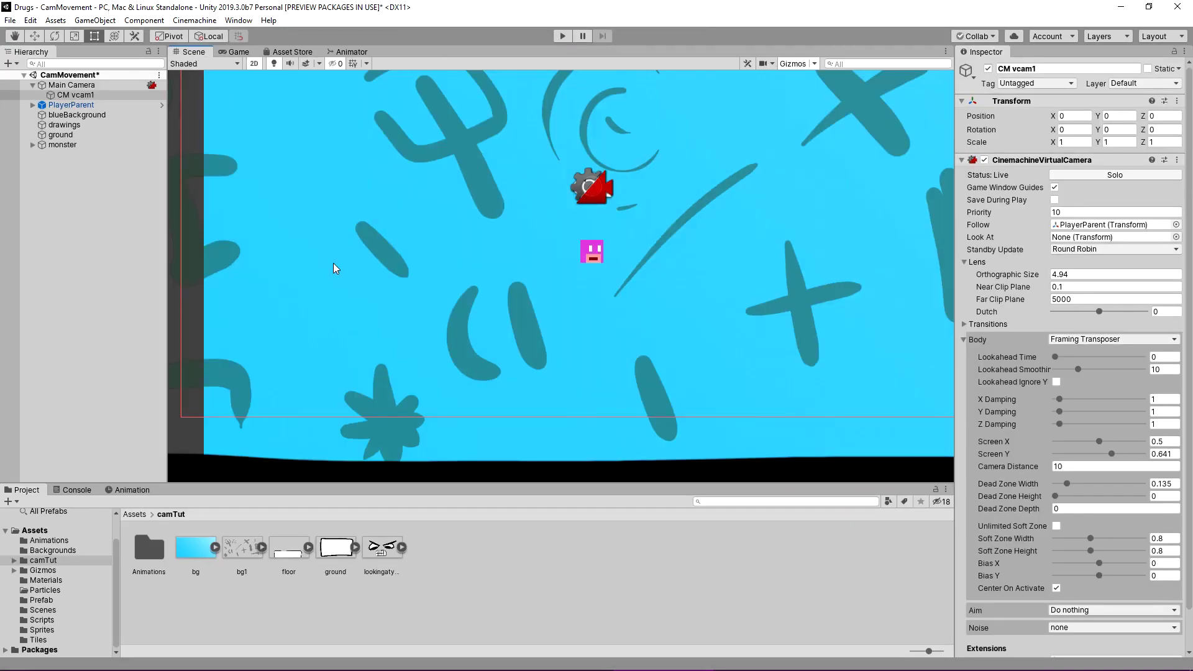
Step: Add a Polygon Collider 2D to blueBackground and enable Is Trigger on it
left_click(77, 115)
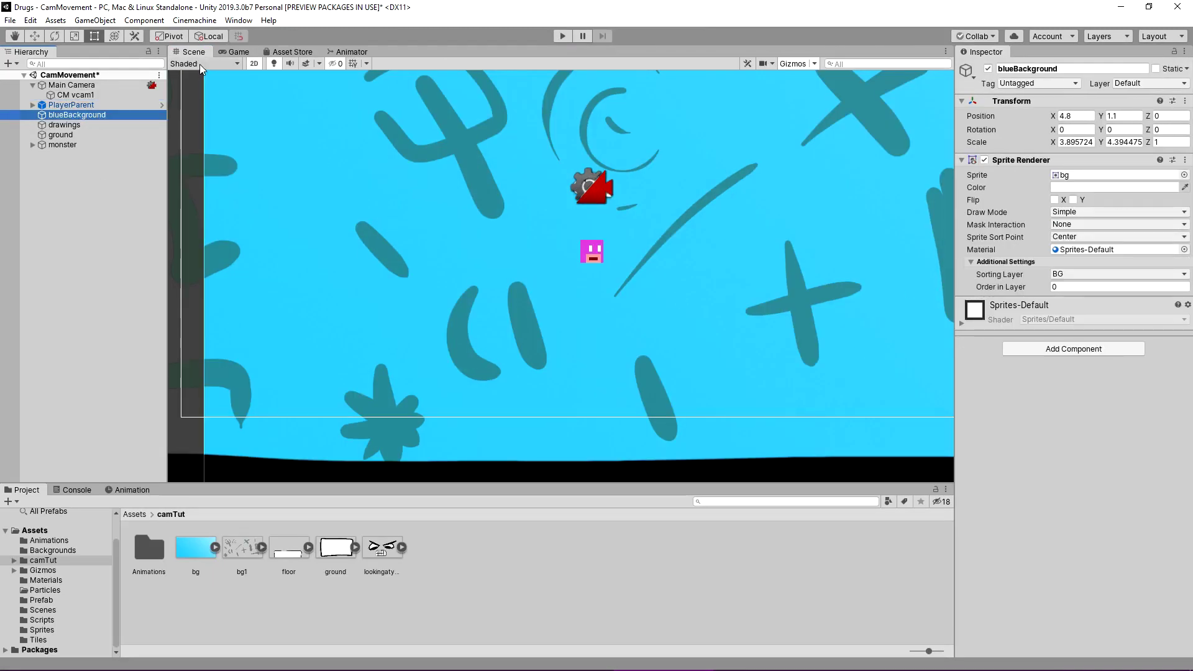
left_click(1059, 353)
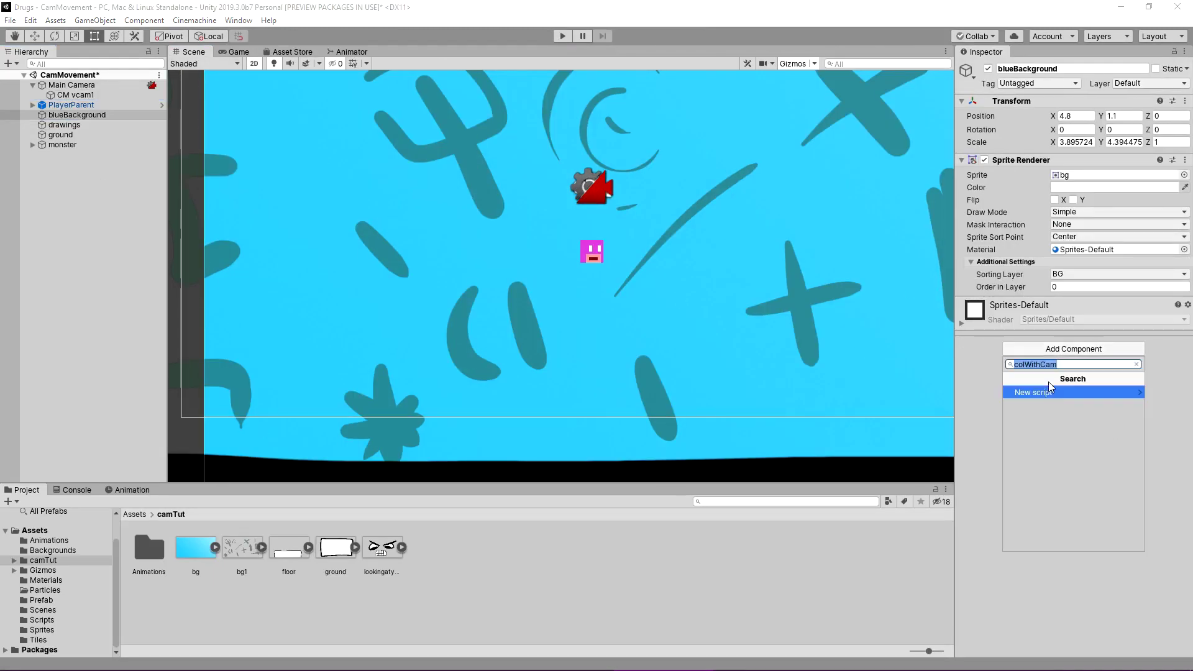
key("BackSpace")
left_click(1056, 350)
left_click(1060, 350)
type("pol")
key("Return")
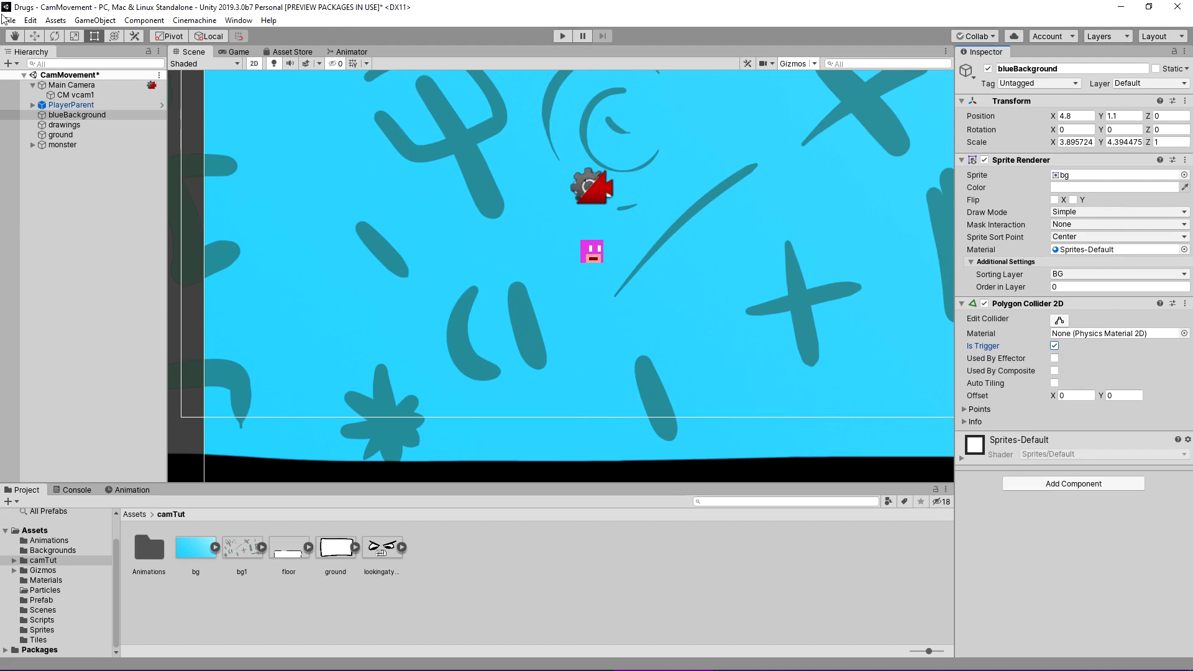
Step: Add the CinemachineConfiner extension to CM vcam1 and assign blueBackground as its Bounding Shape 2D
left_click(76, 94)
scroll(1069, 372, "down", 2)
left_click(1056, 644)
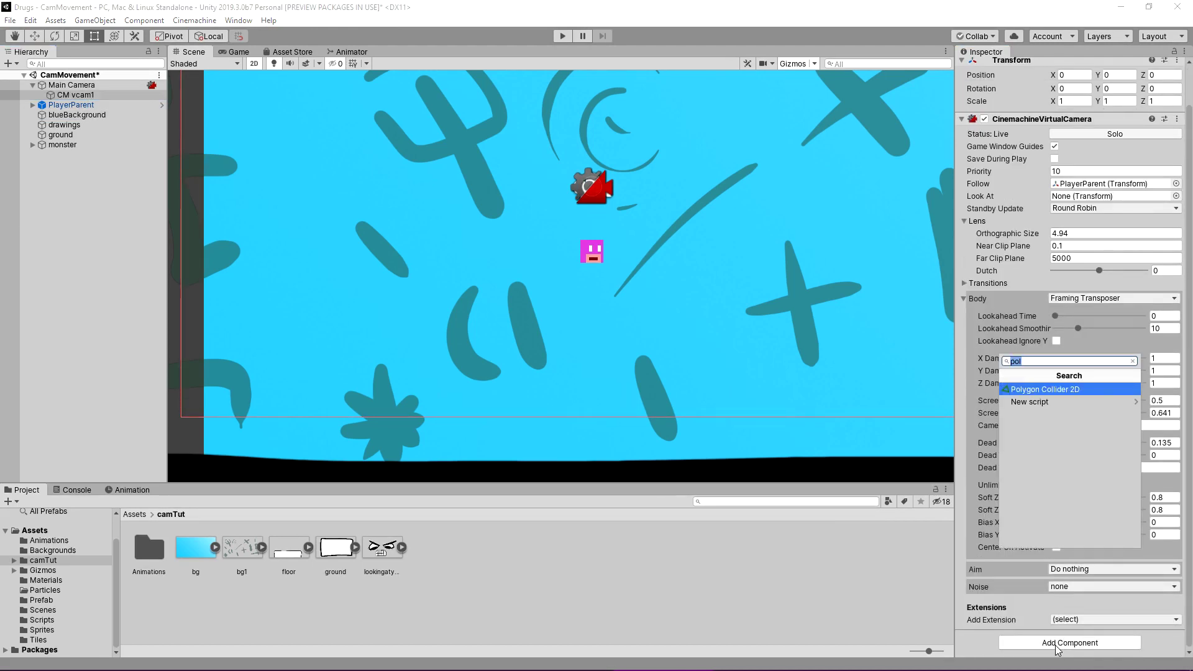
key("Escape")
left_click(1070, 620)
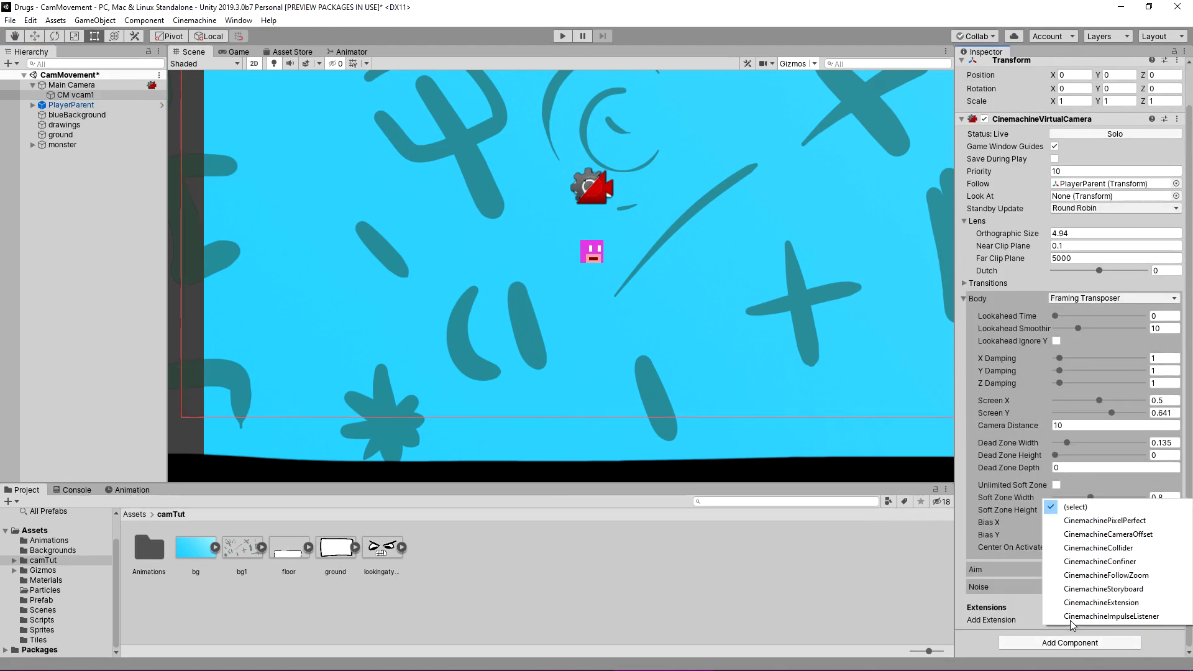
left_click(1109, 561)
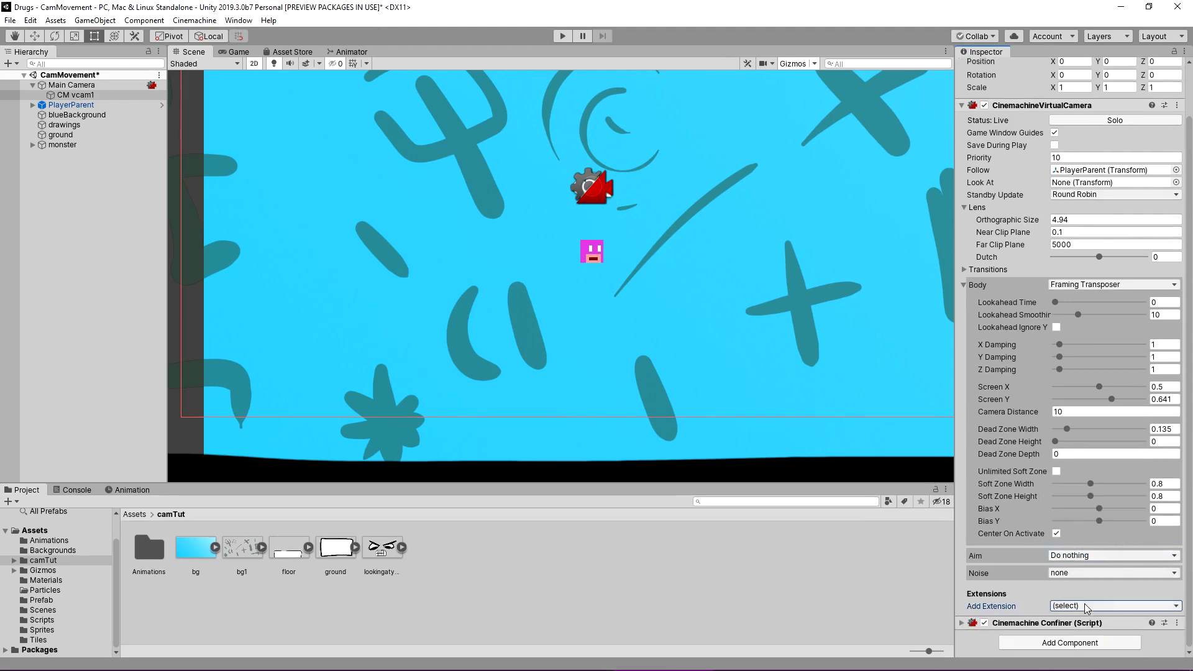
left_click(963, 623)
scroll(1019, 595, "down", 3)
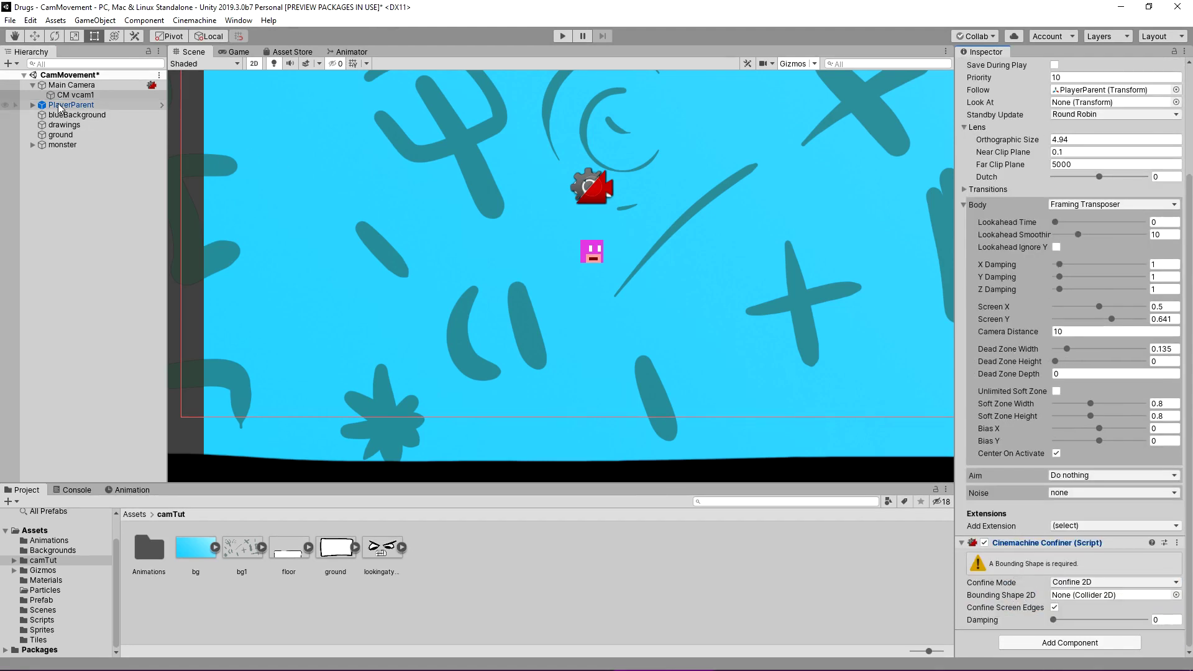
left_click_drag(1093, 599, 1093, 596)
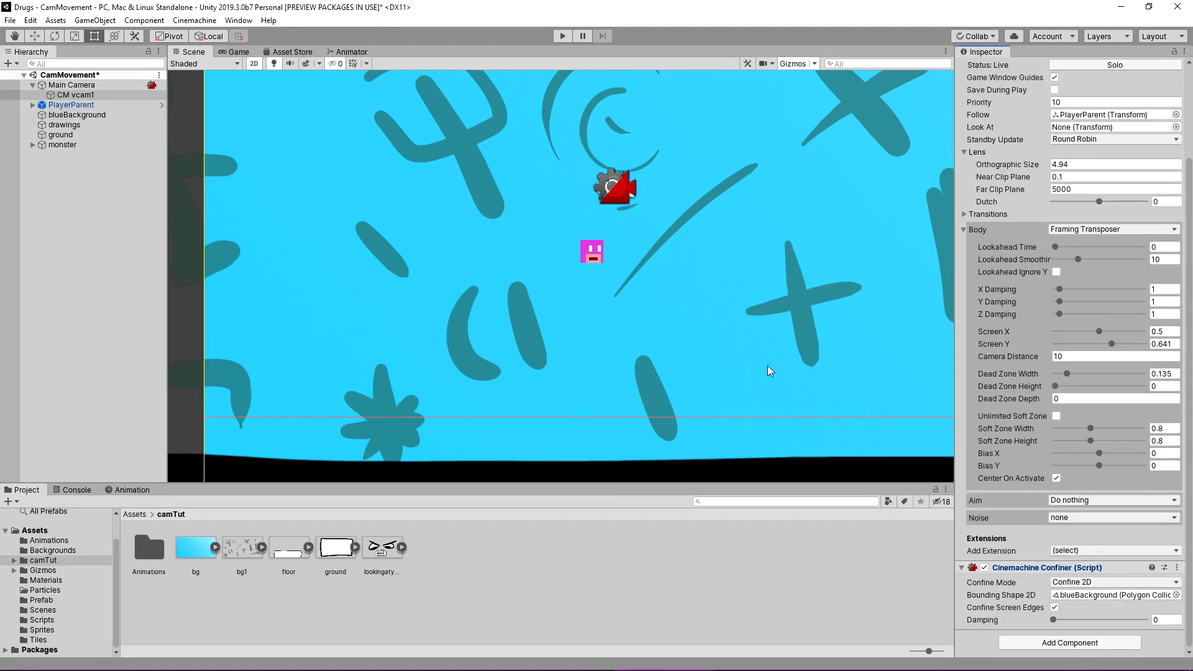
Step: Play-test the camera confinement by running and jumping to the level's left edge and across the ground and monster, and stop the game
left_click(561, 36)
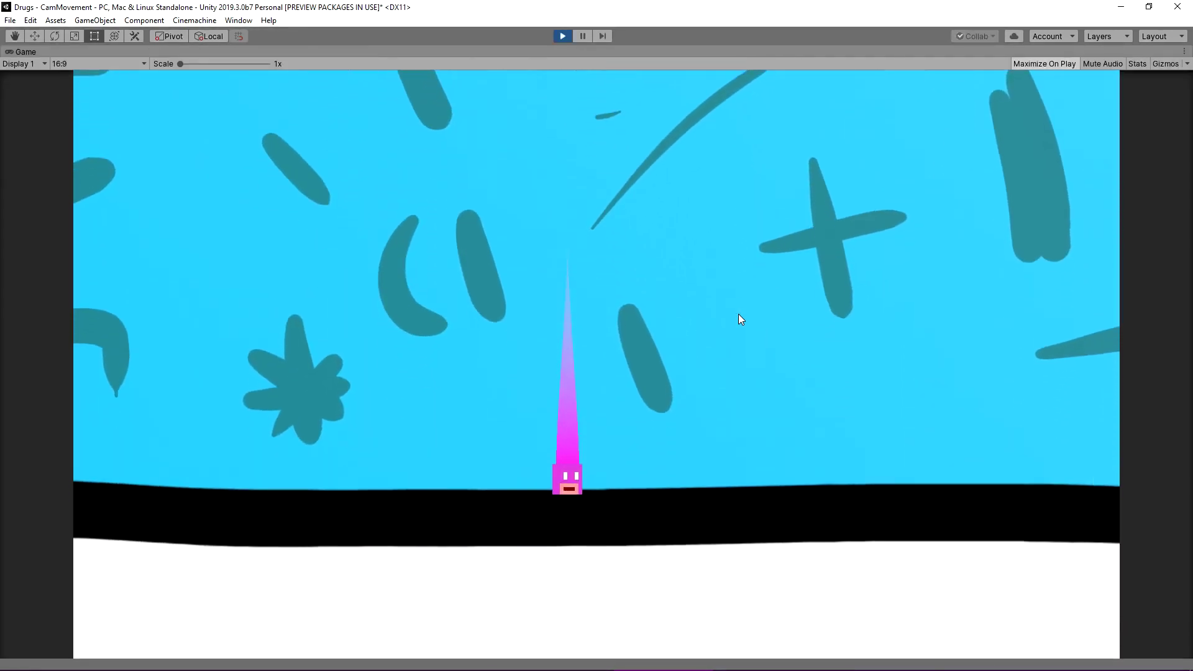
key("a")
key("space")
key("space")
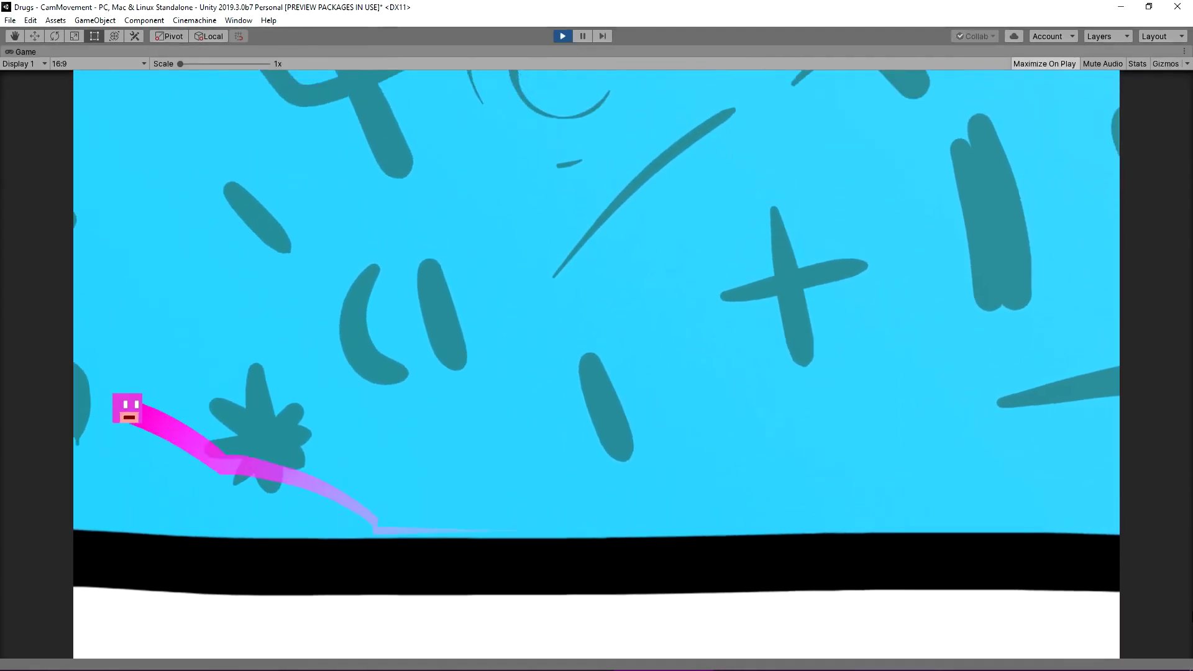
key("d")
key("space")
key("space")
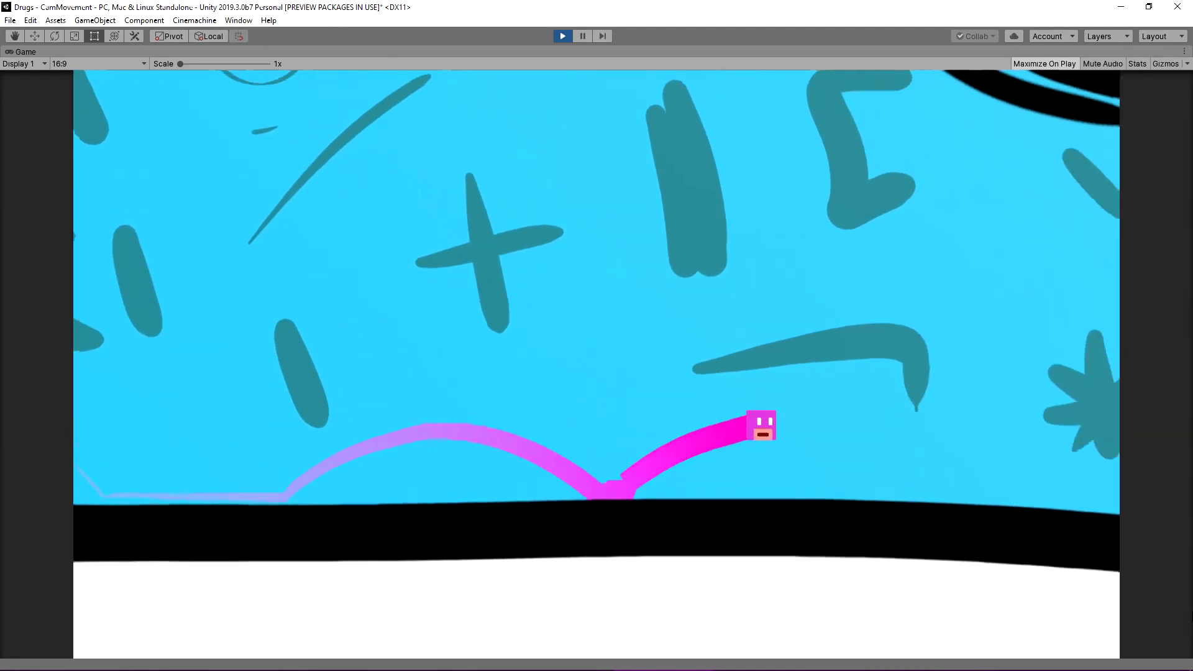
key("a")
key("space")
key("space")
key("space")
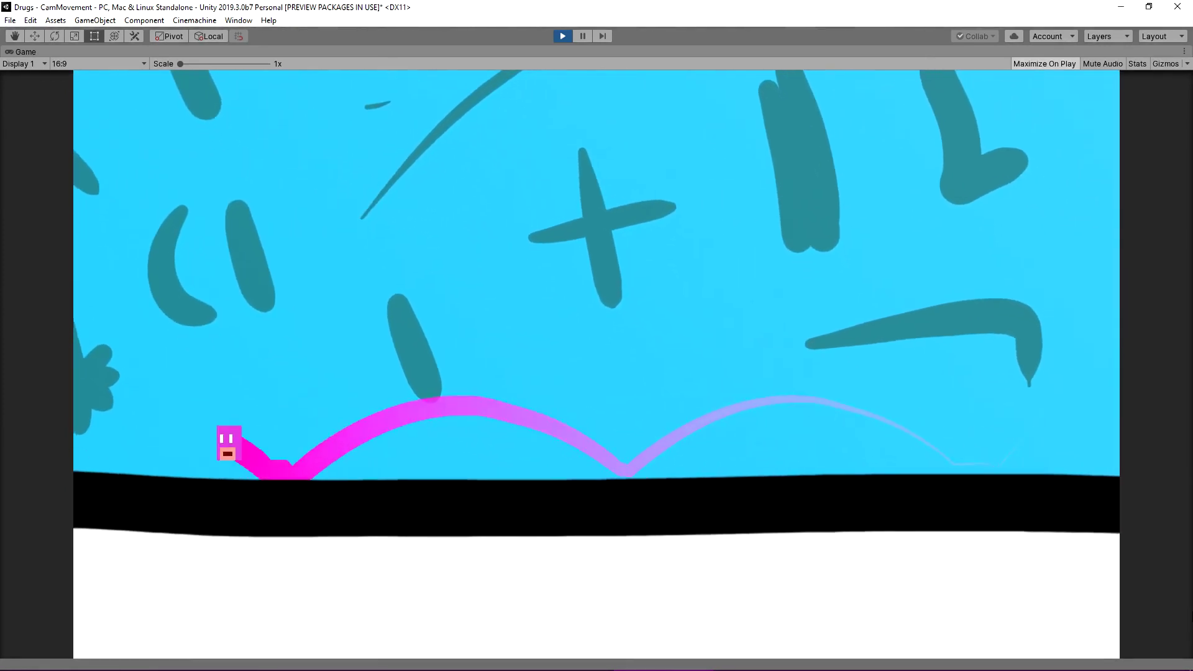
key("d")
key("space")
key("space")
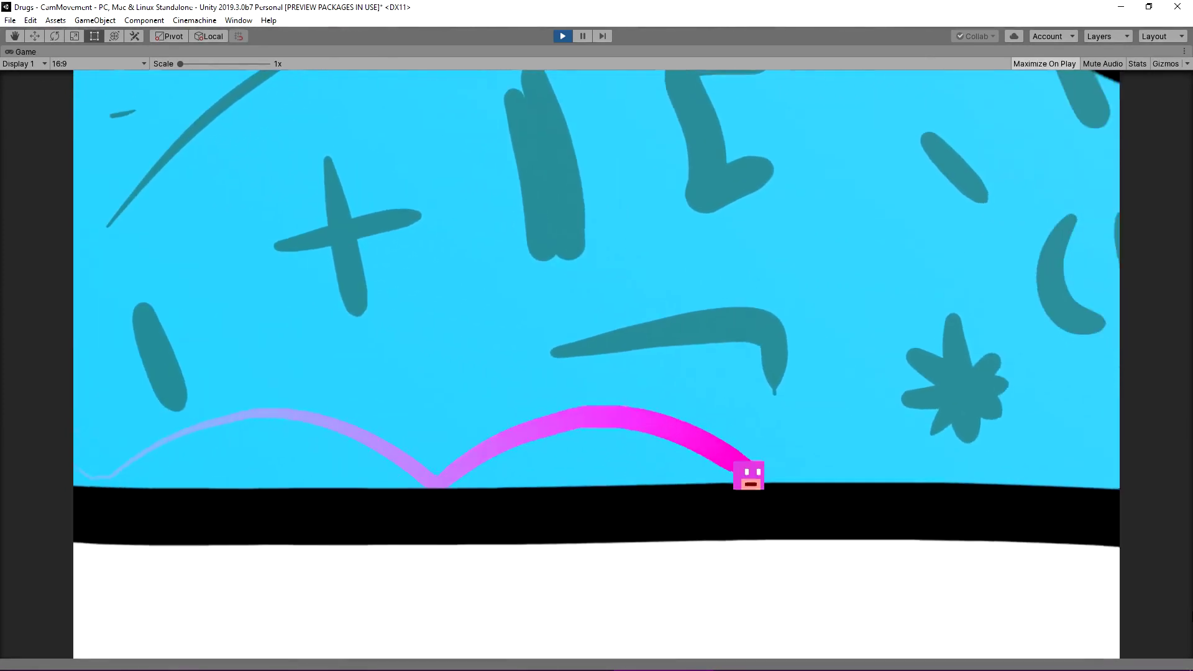
key("space")
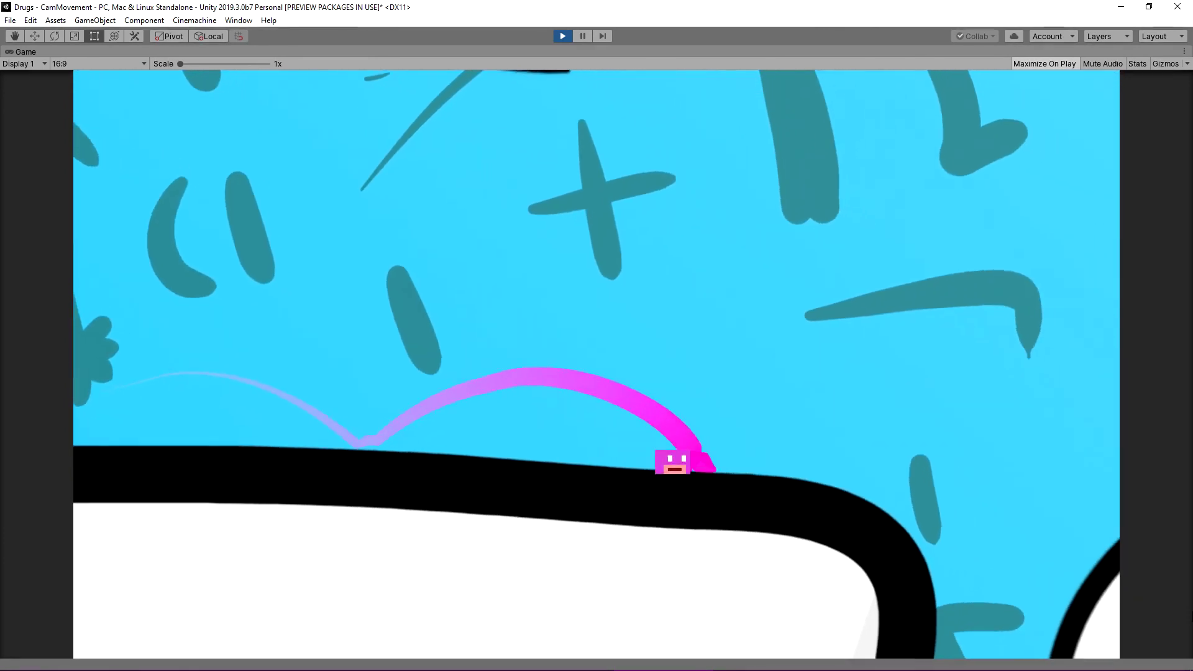
key("space")
key("space")
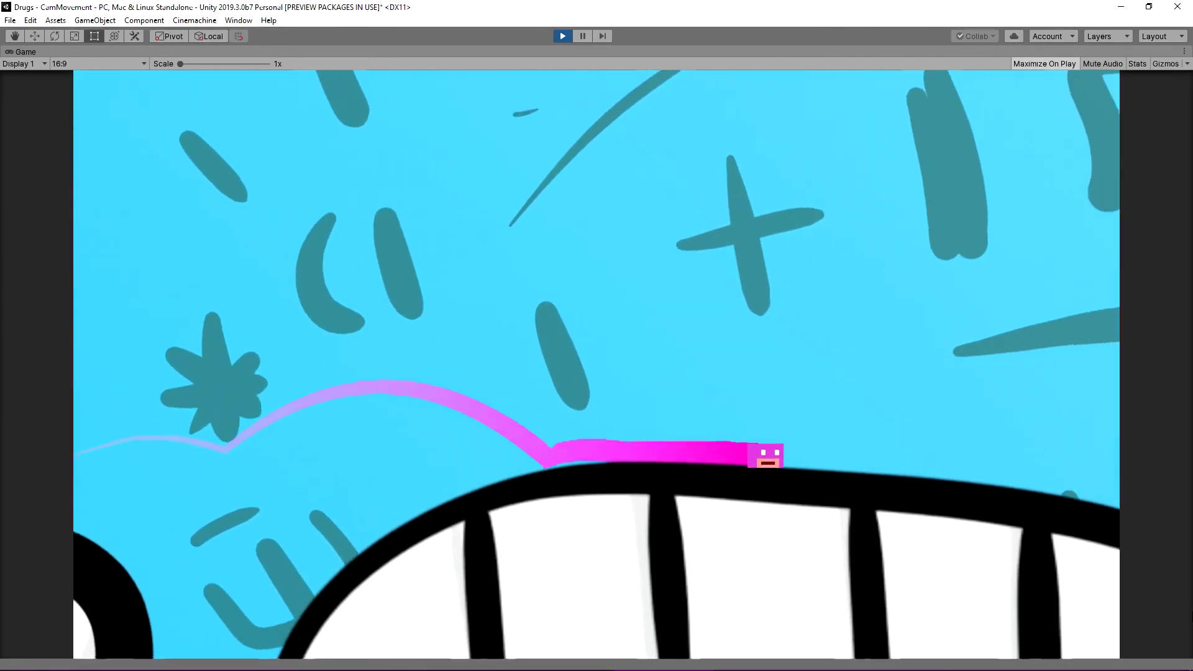
key("a")
key("space")
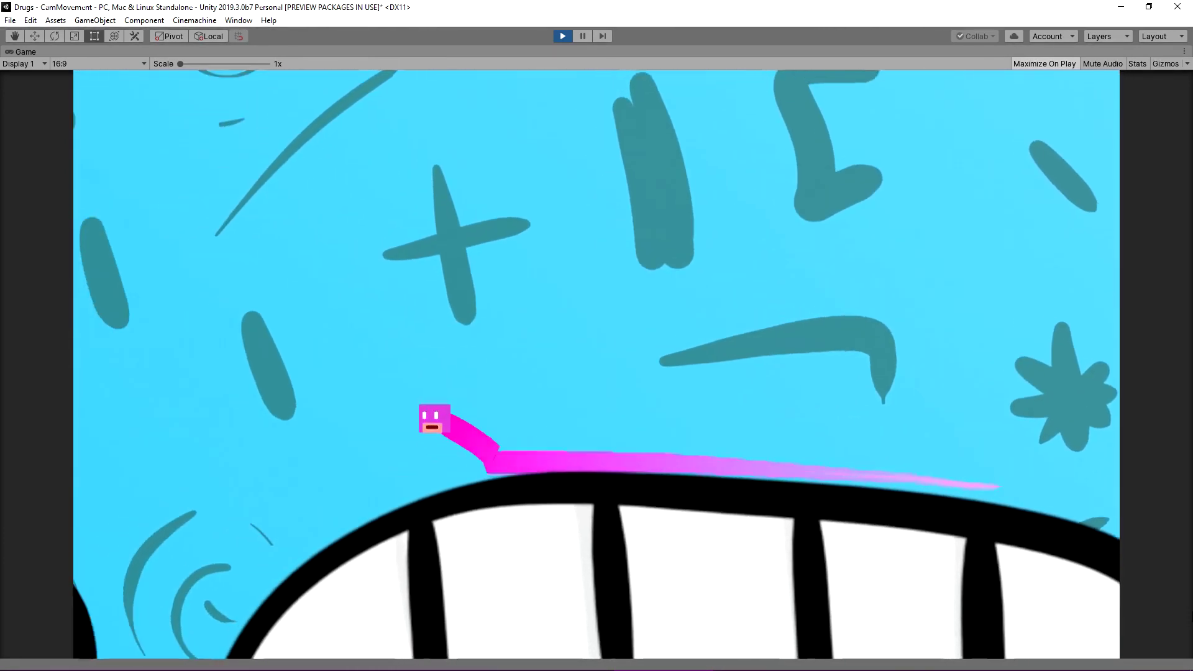
key("space")
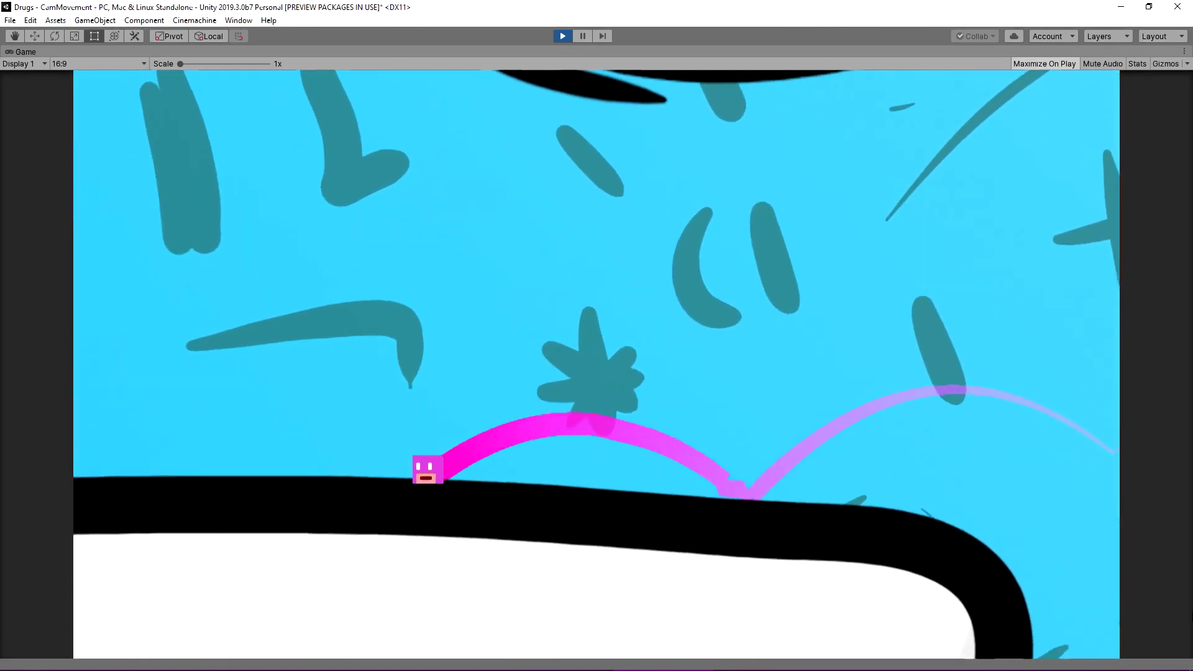
key("space")
key("space")
key("space")
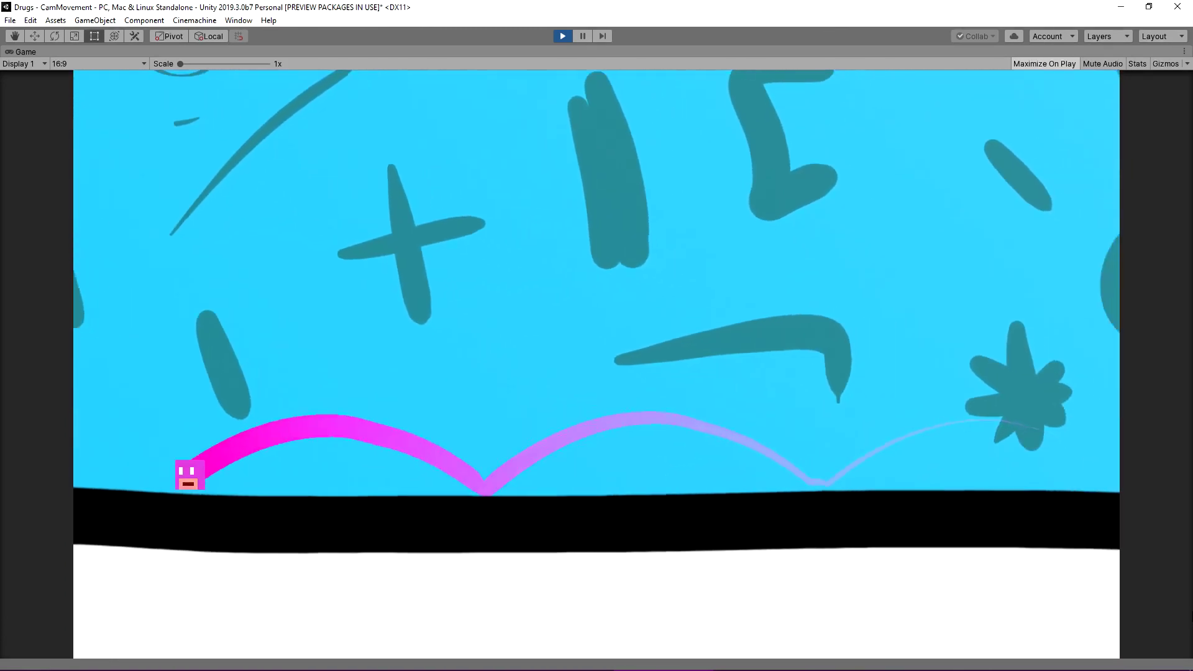
key("d")
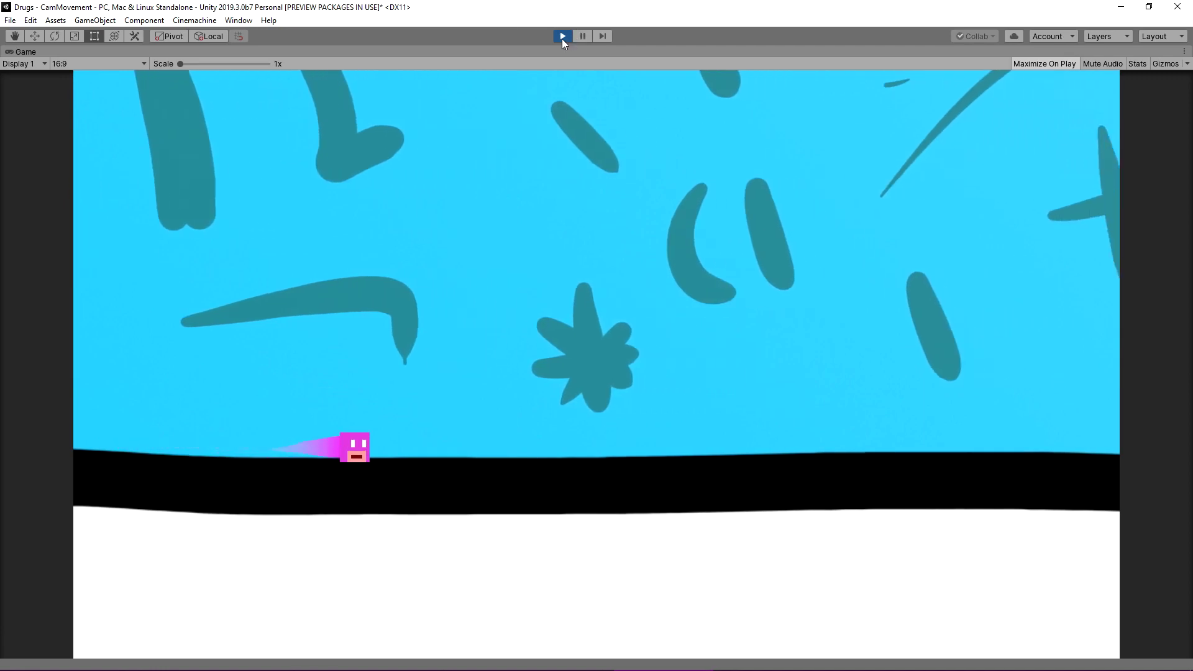
left_click(564, 36)
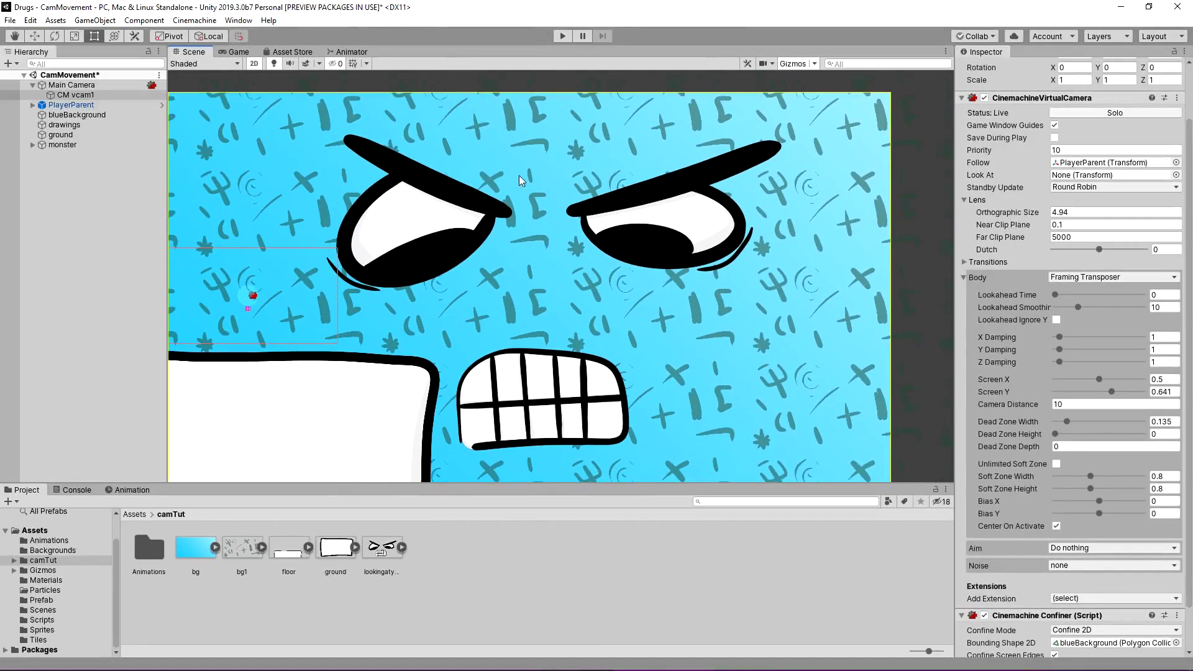
Step: Move PlayerParent to about X 5.03, Y -1.44, just above the monster's mouth
scroll(177, 284, "up", 6)
middle_click_drag(198, 283, 225, 277)
scroll(225, 277, "down", 4)
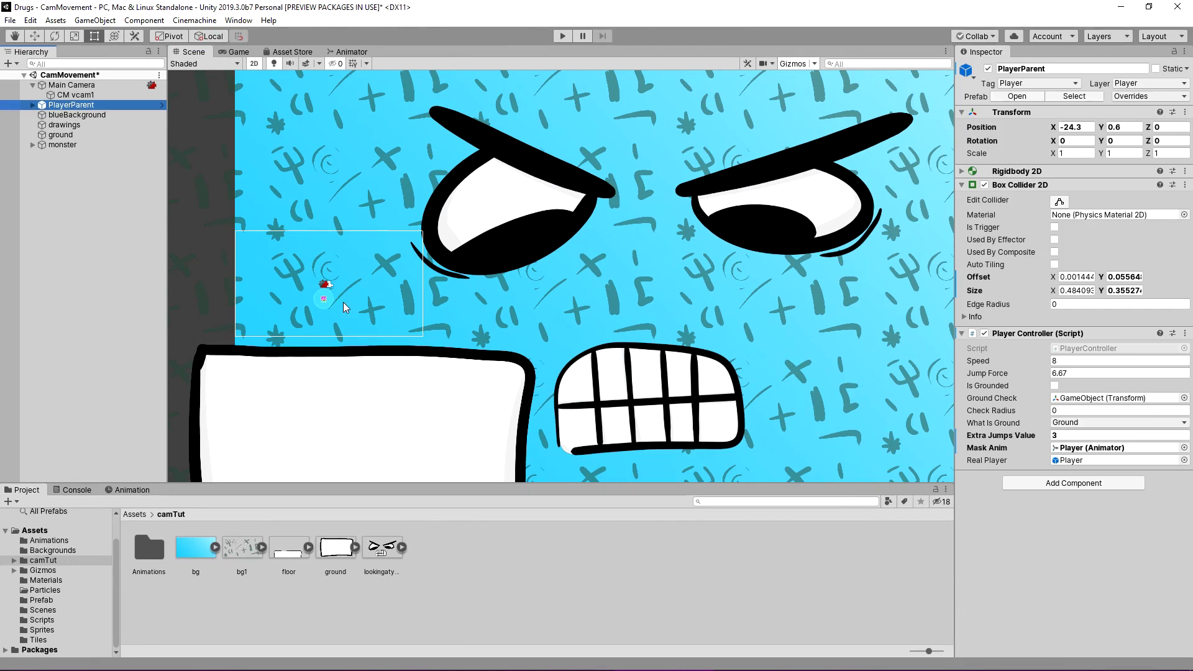
left_click_drag(338, 292, 648, 317)
middle_click_drag(648, 320, 606, 305)
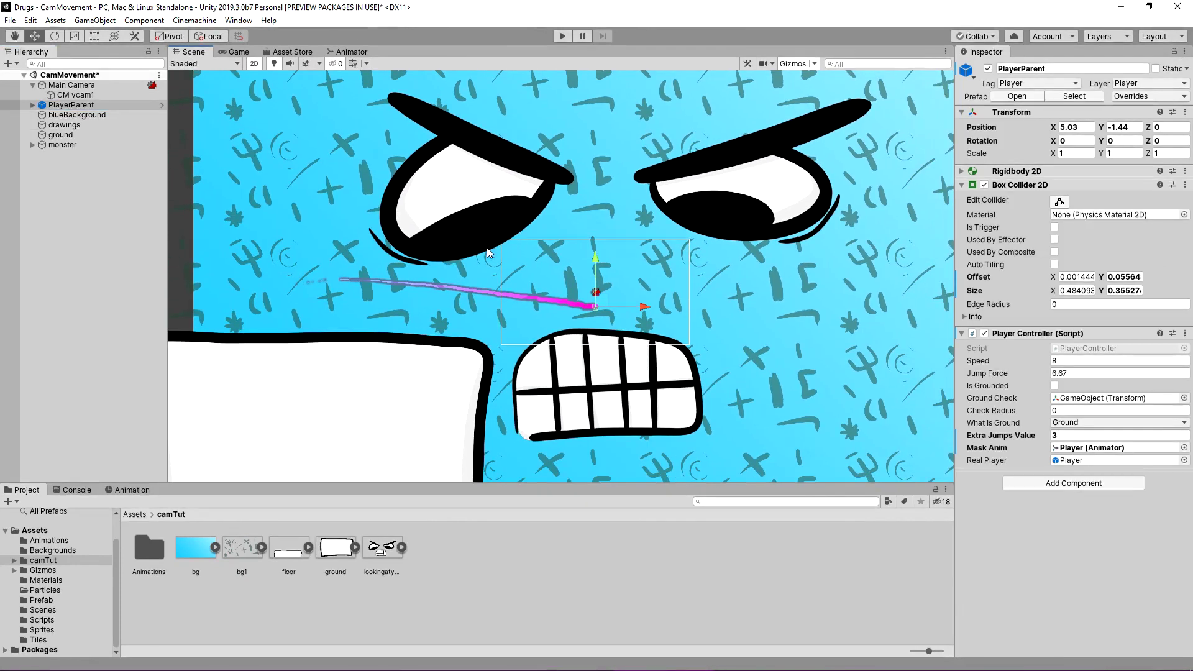
Step: Create an animation clip named camIdle for CM vcam1 in the camTut Animations folder
left_click(93, 98)
left_click(121, 488)
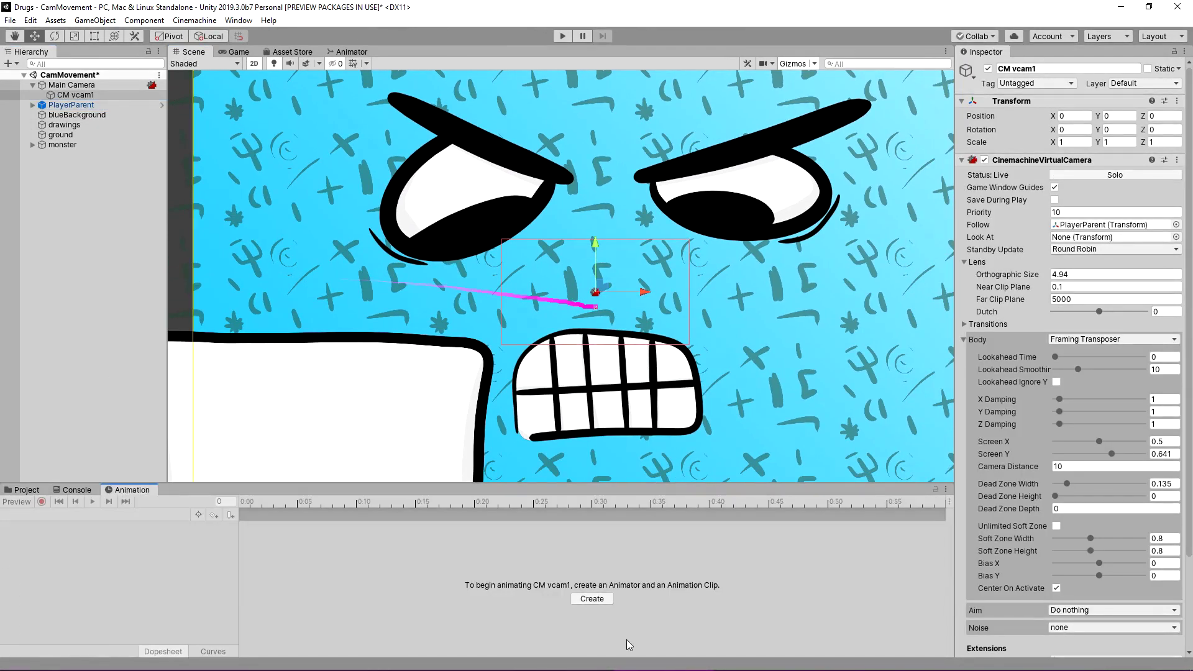
left_click(592, 600)
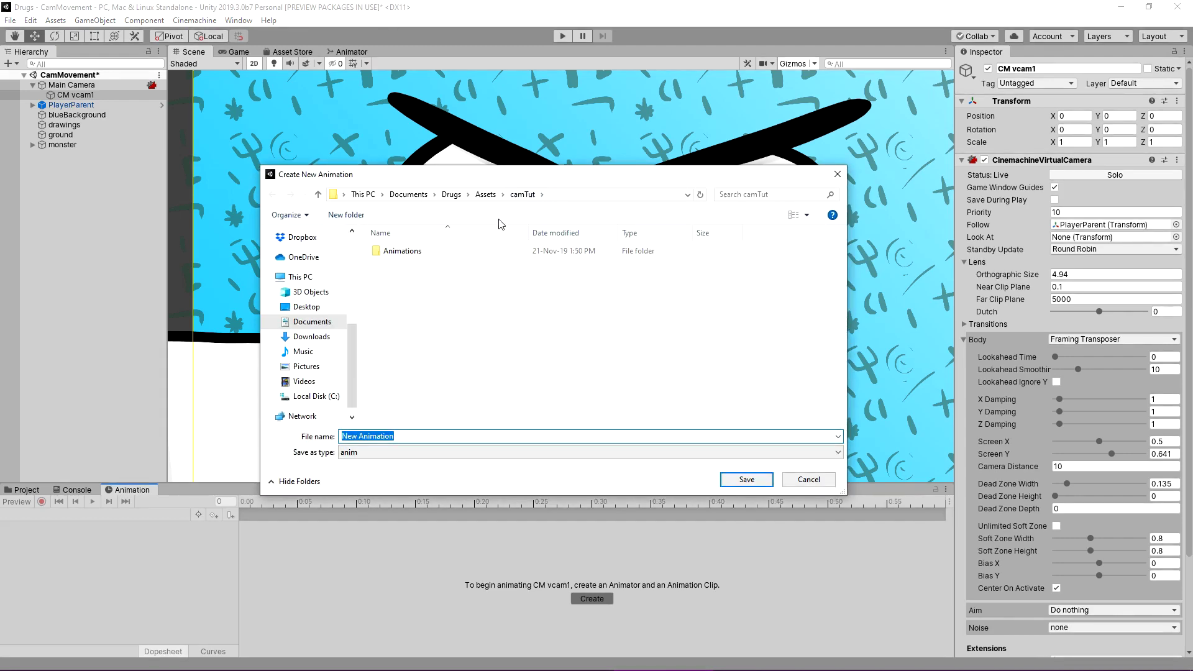
type("camI")
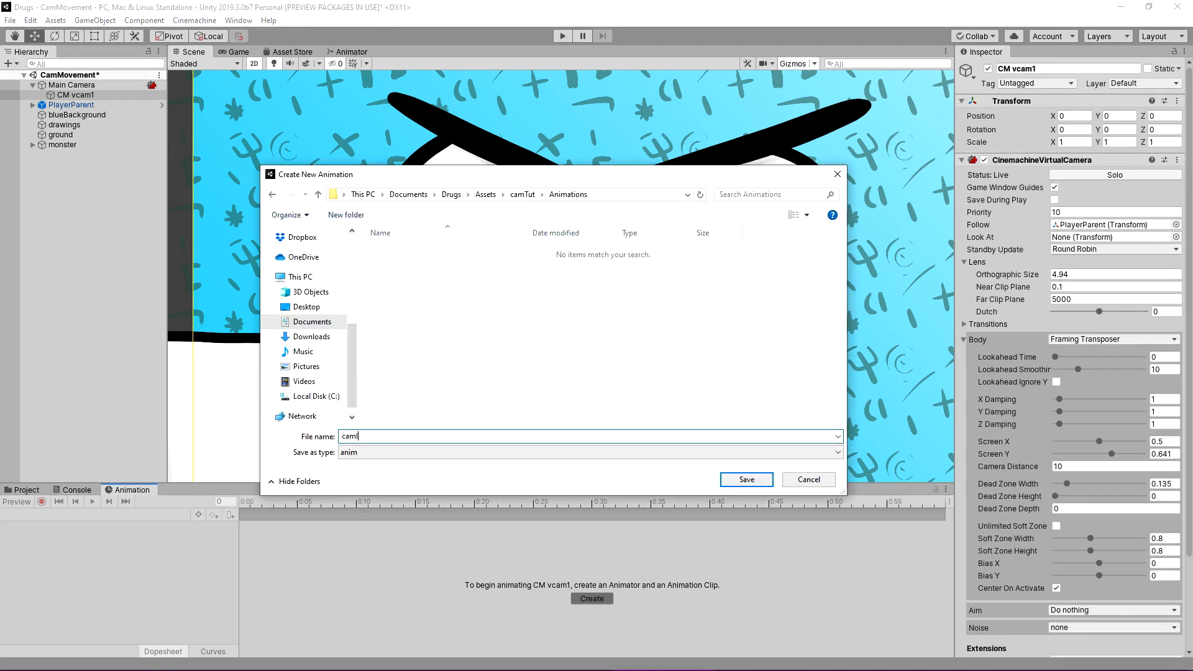
type("dle")
key("Return")
Step: Create a second animation clip named camZoomOut for CM vcam1
left_click(42, 501)
left_click(42, 502)
left_click(117, 533)
left_click(62, 514)
left_click(49, 547)
type("camZoomOut")
key("Return")
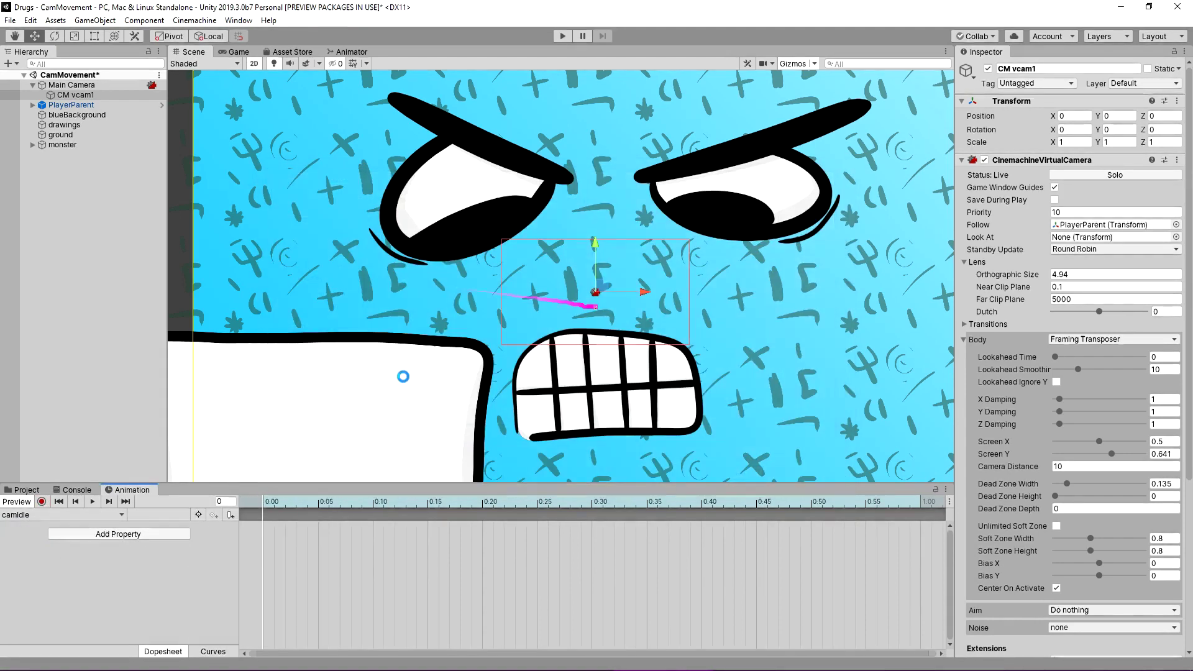
Step: Record the camZoomOut clip with Orthographic Size set to 16.51 at frame 45, preview the zoom, and stop recording
left_click(41, 501)
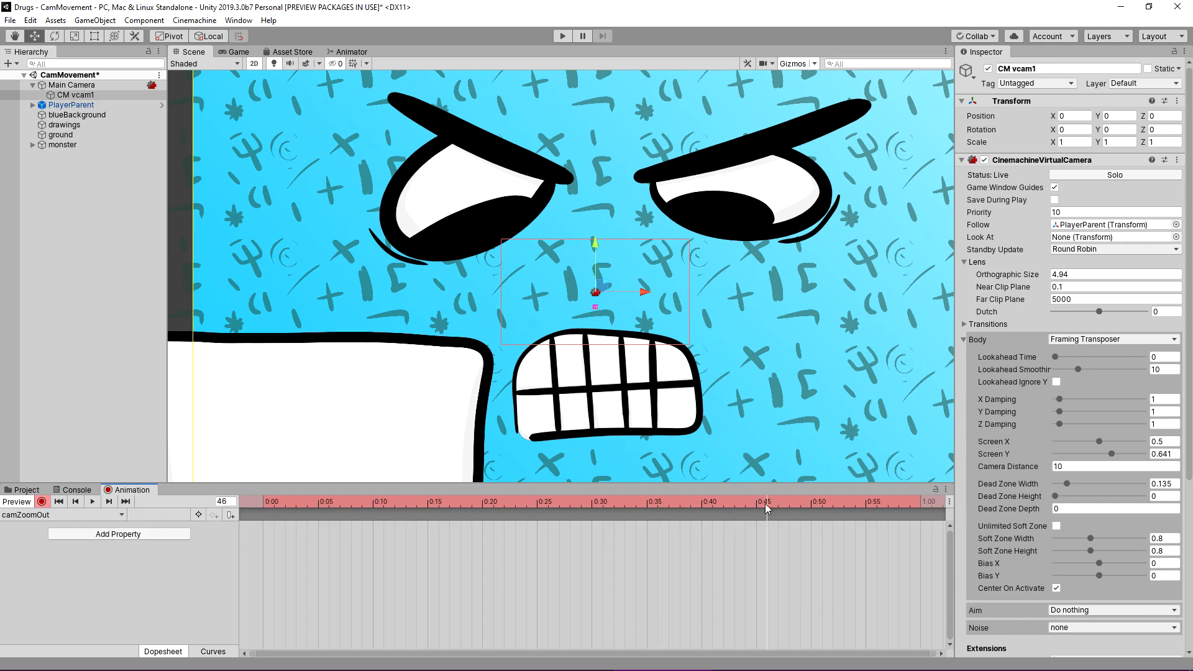
left_click_drag(1049, 279, 110, 300)
left_click(236, 52)
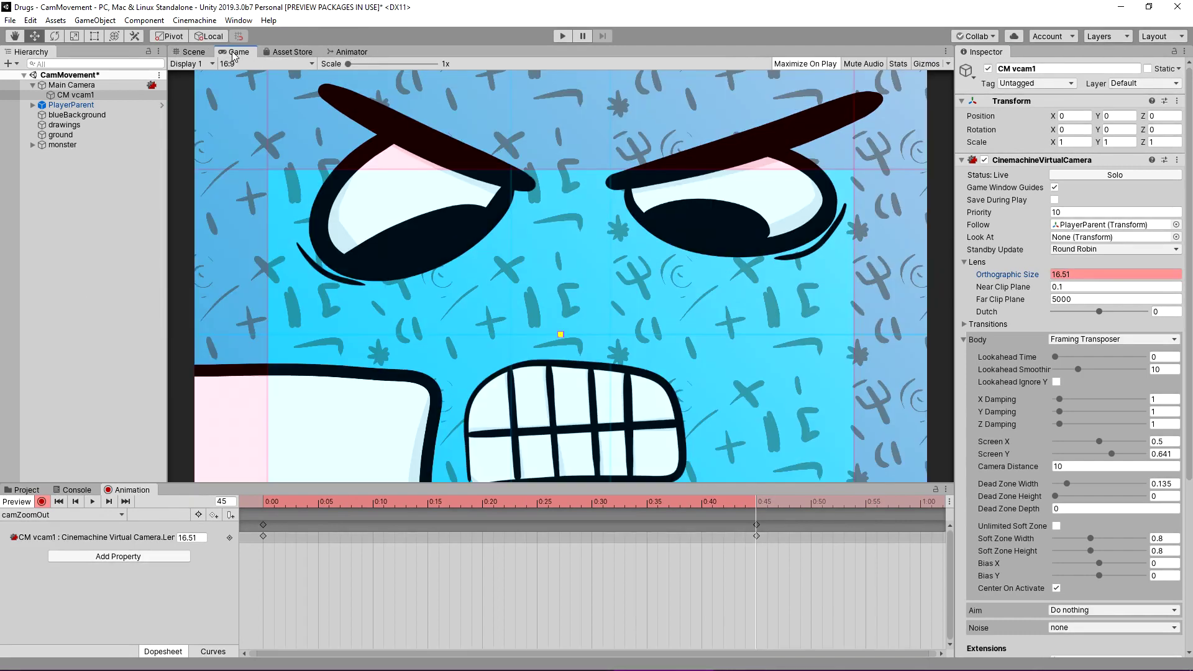
left_click(195, 51)
left_click(92, 501)
left_click_drag(255, 502, 689, 513)
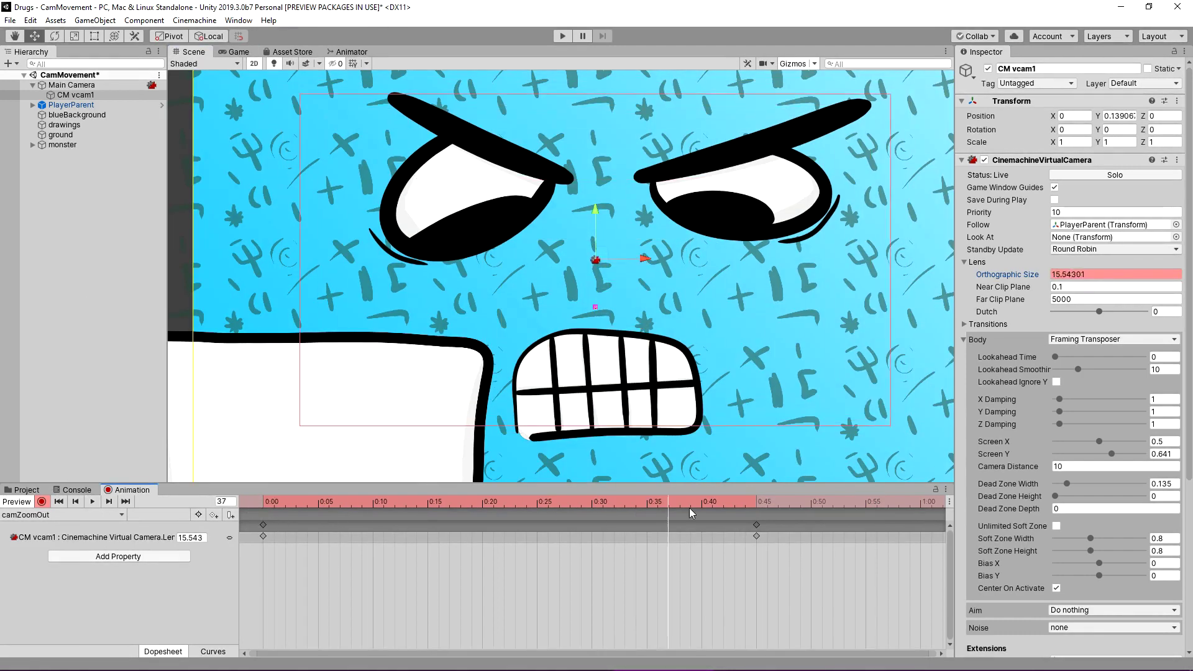
left_click(42, 501)
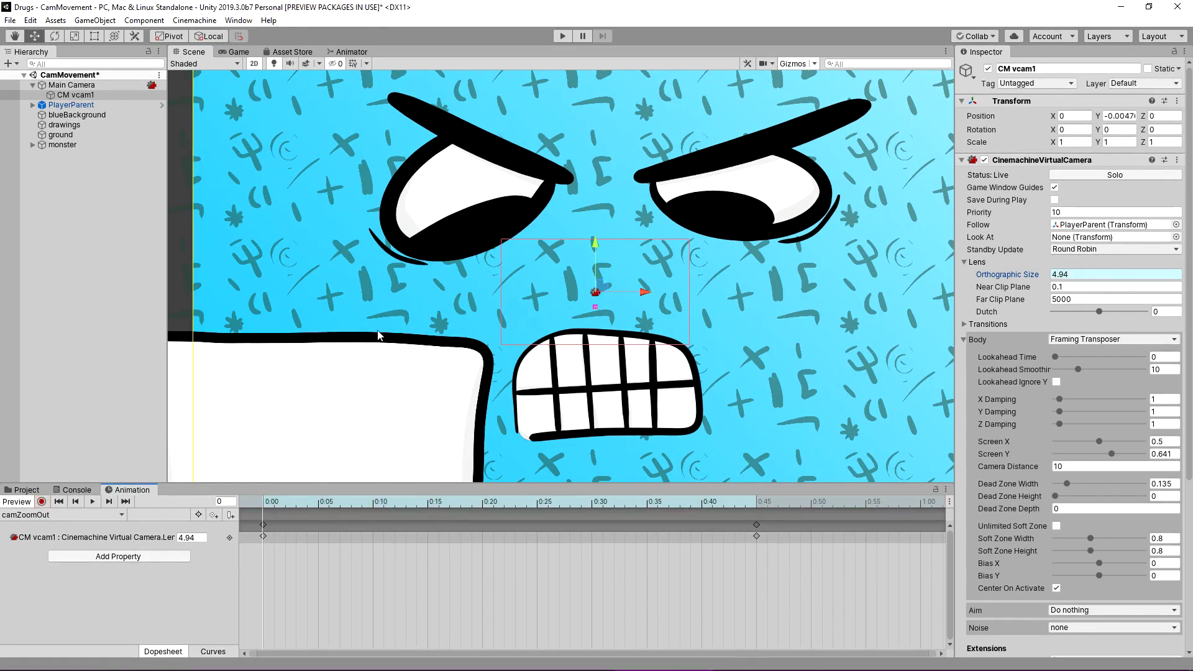
Step: Move PlayerParent near the level's left edge at about X -26.4, Y -1.03, and create an empty object named camZoomOut
left_click(71, 105)
right_click(94, 193)
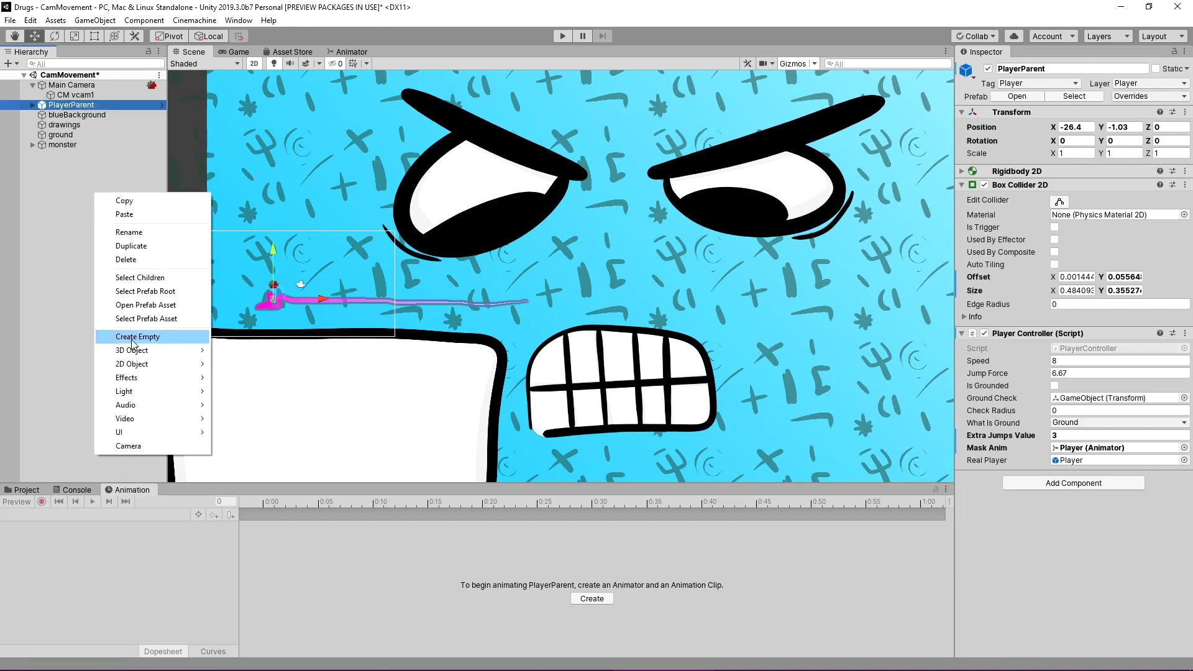
left_click(133, 339)
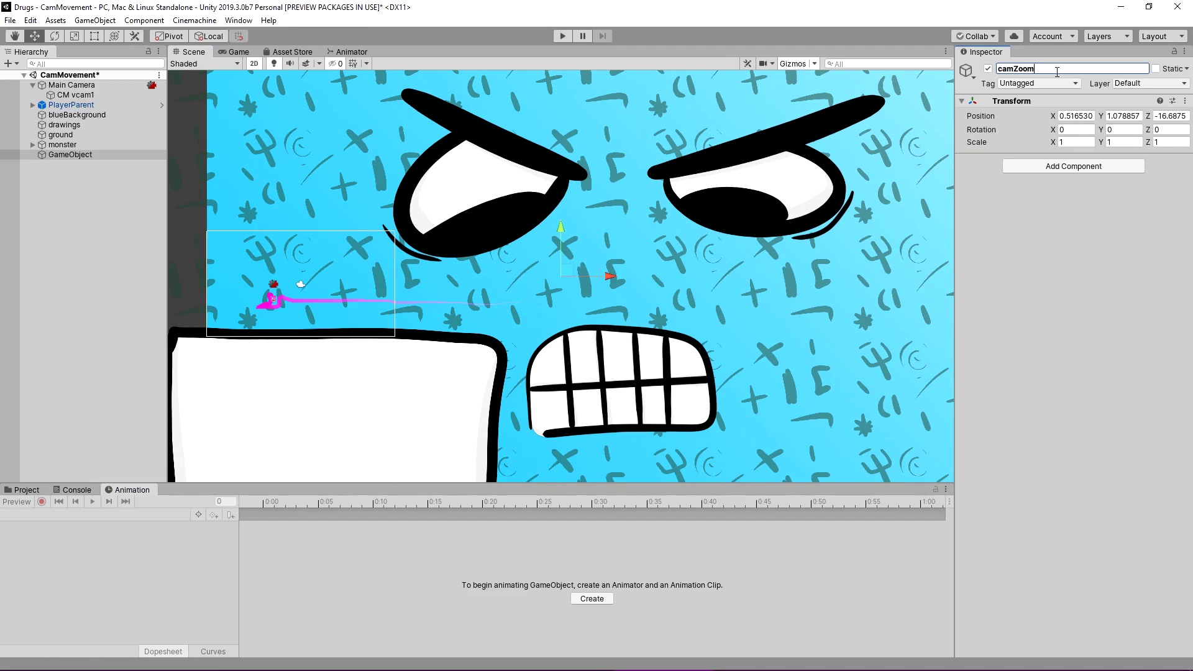
left_click(71, 155)
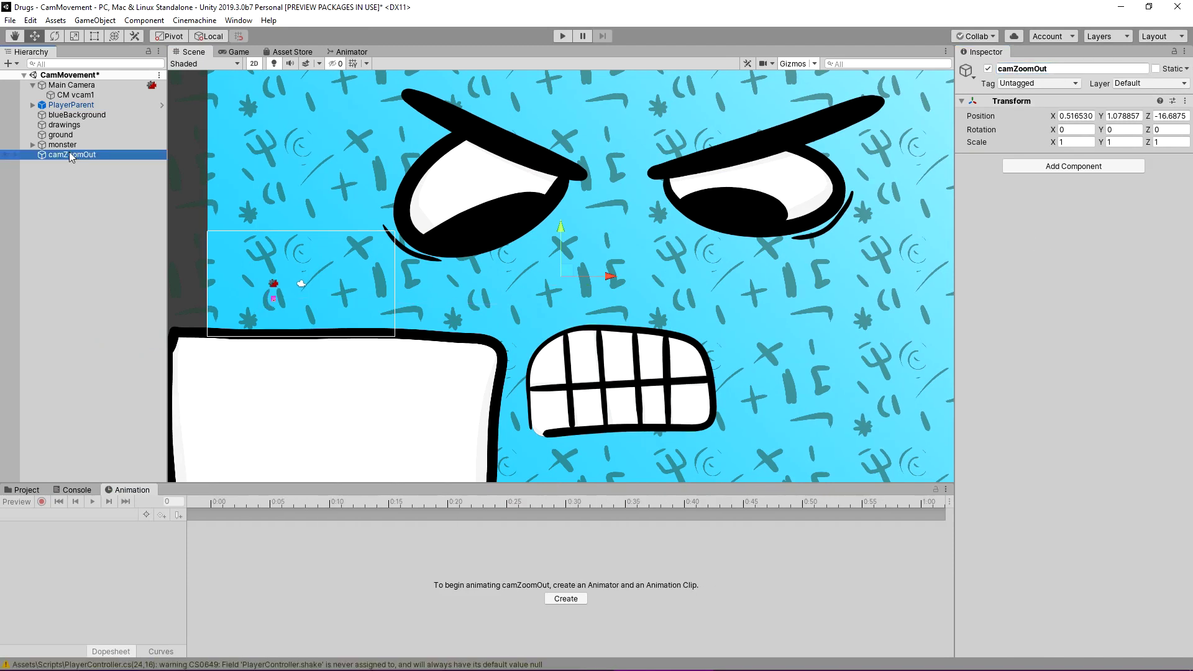
Step: Add a Box Collider 2D to the camZoomOut object and enable Is Trigger on it
left_click(1035, 172)
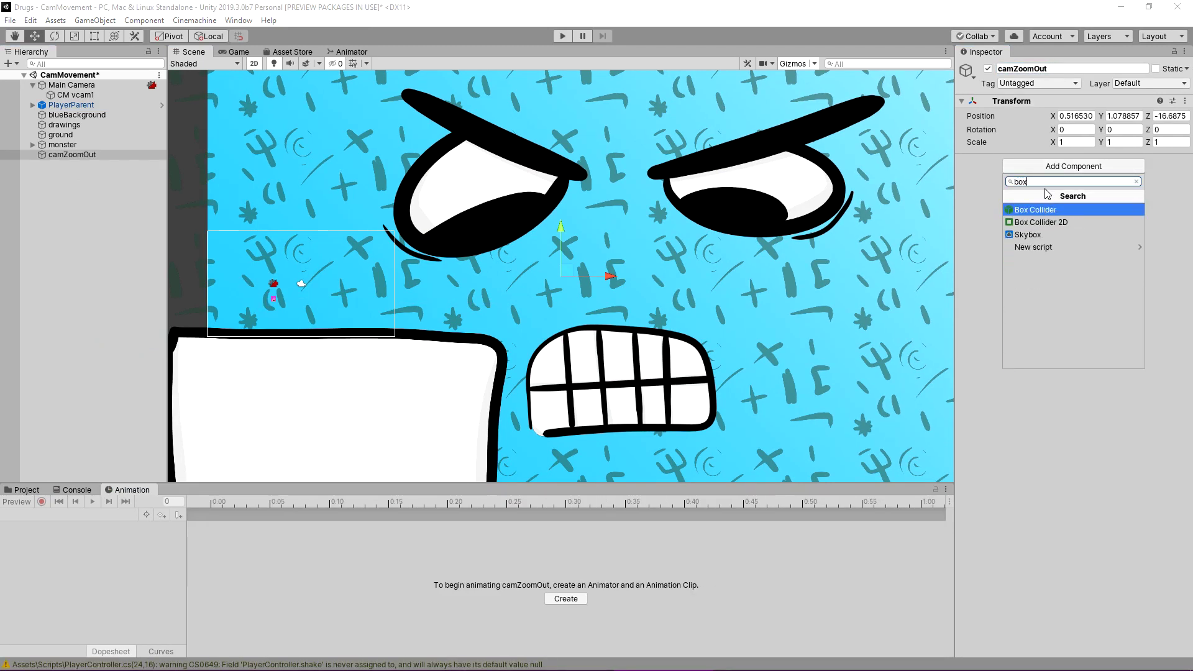
type("box")
key("Down")
key("Return")
left_click(1054, 202)
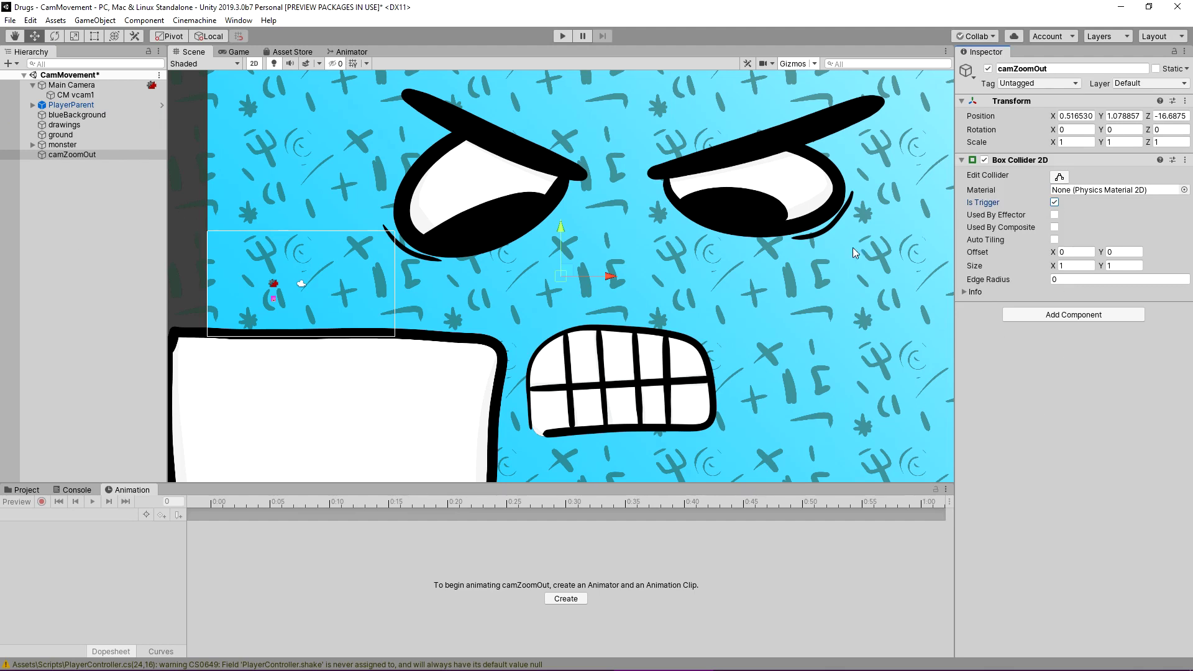
Step: Move the camZoomOut object to X 6.71, Y 0.2 and resize its box collider to about 25.23 by 37.08
left_click_drag(563, 270, 891, 289)
left_click(1063, 178)
left_click_drag(756, 290, 760, 59)
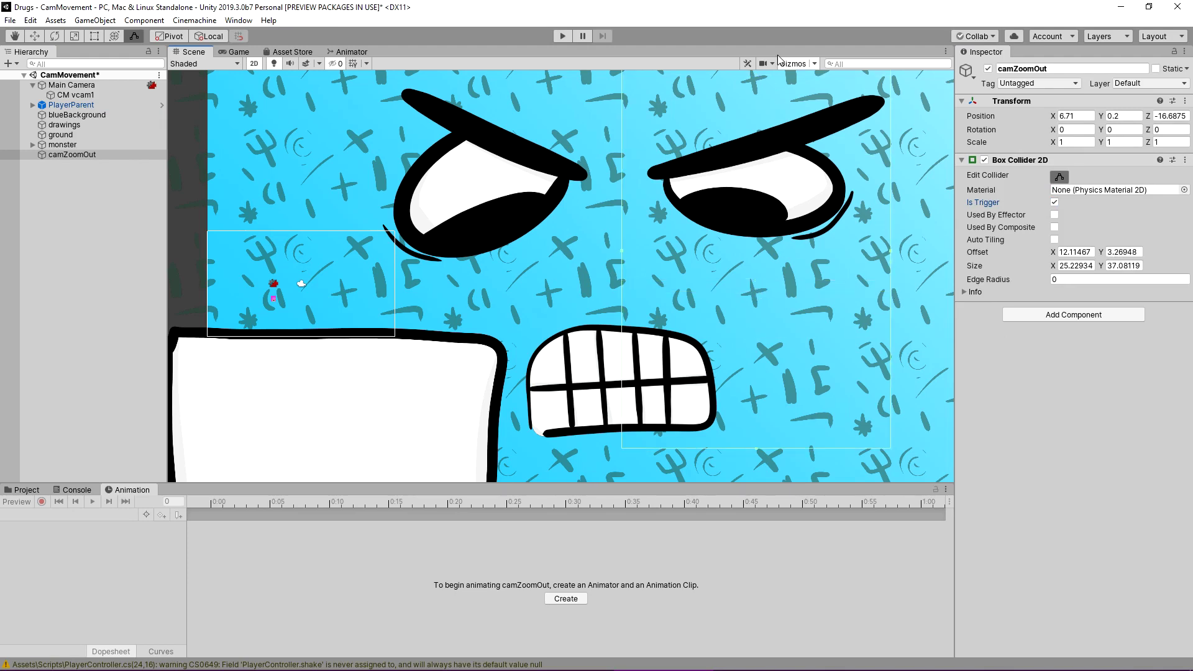
left_click(1060, 176)
Step: Open the CM vcam1 animator, move the camIdle state below camZoomOut, and add a Bool parameter named zoomout
left_click(75, 95)
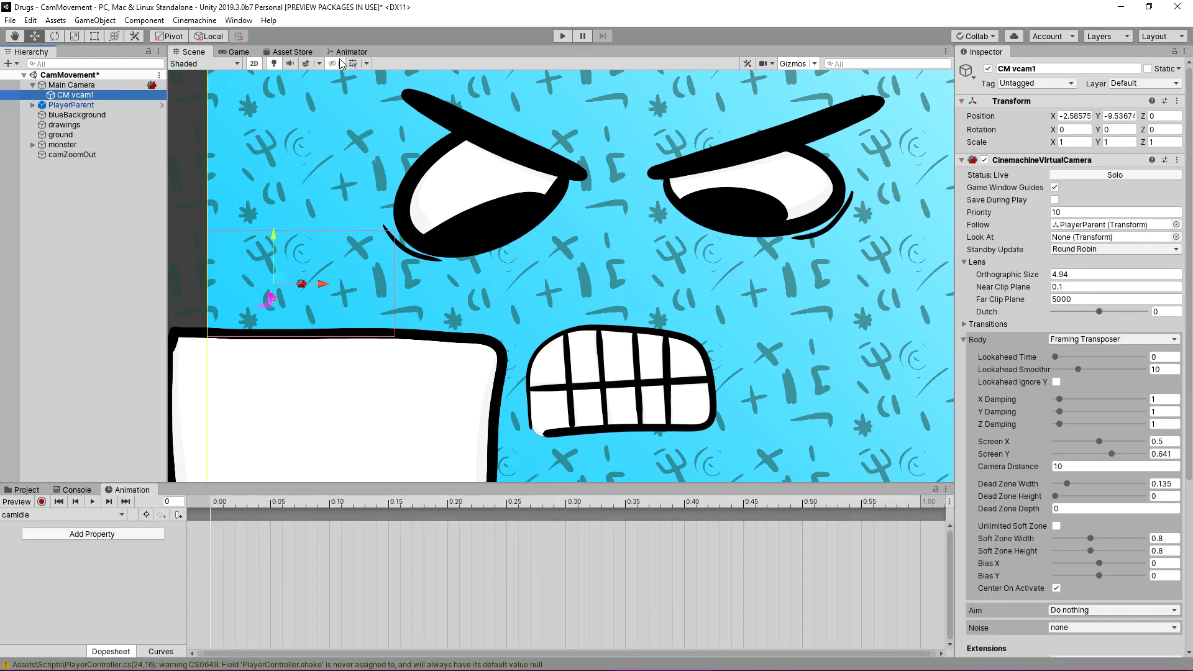
left_click(344, 54)
scroll(497, 141, "up", 3)
left_click_drag(647, 124, 628, 321)
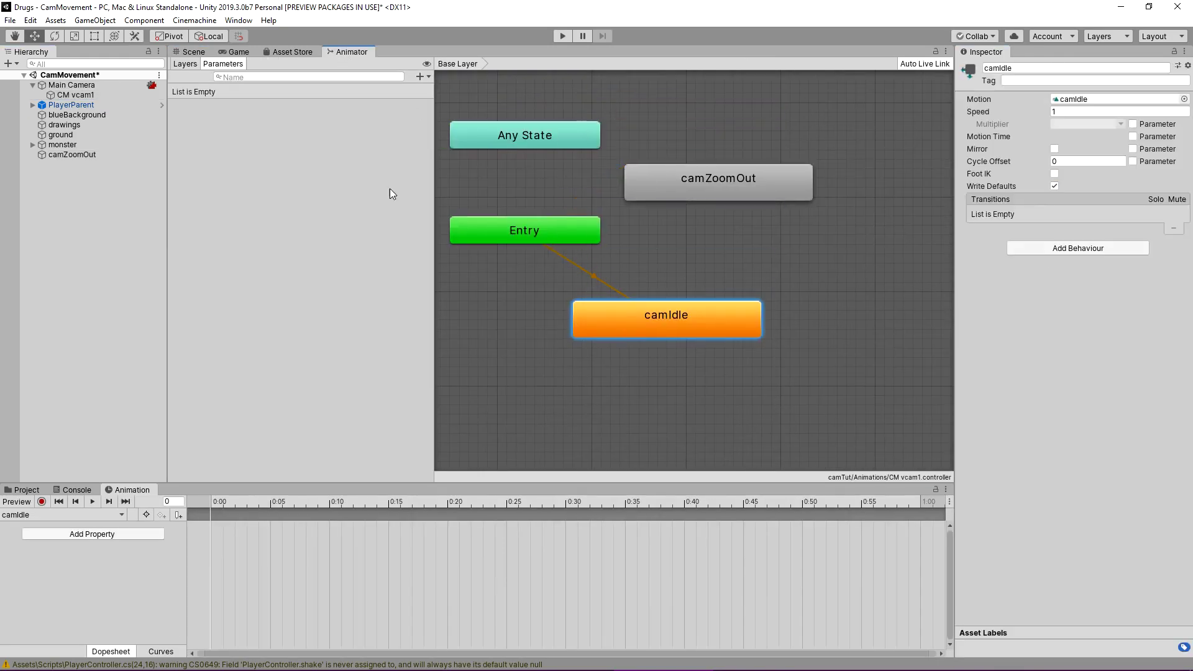
left_click(421, 76)
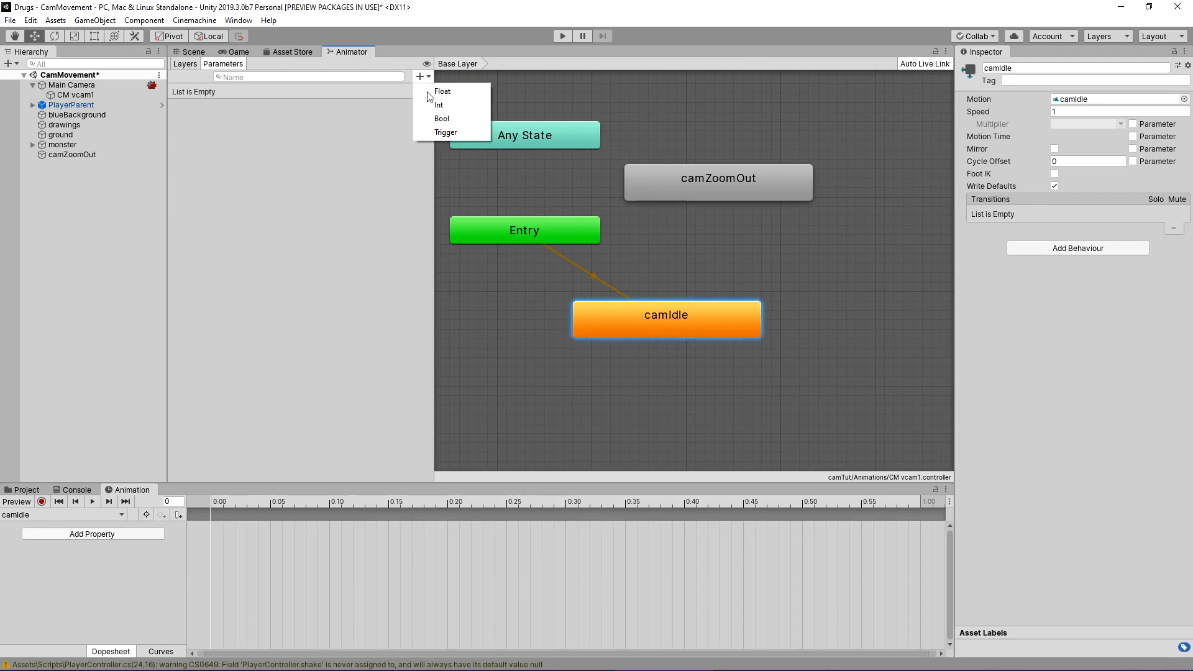
left_click(451, 126)
type("zoomout")
key("Return")
Step: Create a transition from camIdle to camZoomOut without exit time, conditioned on zoomout being true
right_click(692, 318)
left_click(709, 330)
left_click(715, 184)
left_click(702, 239)
left_click(1158, 340)
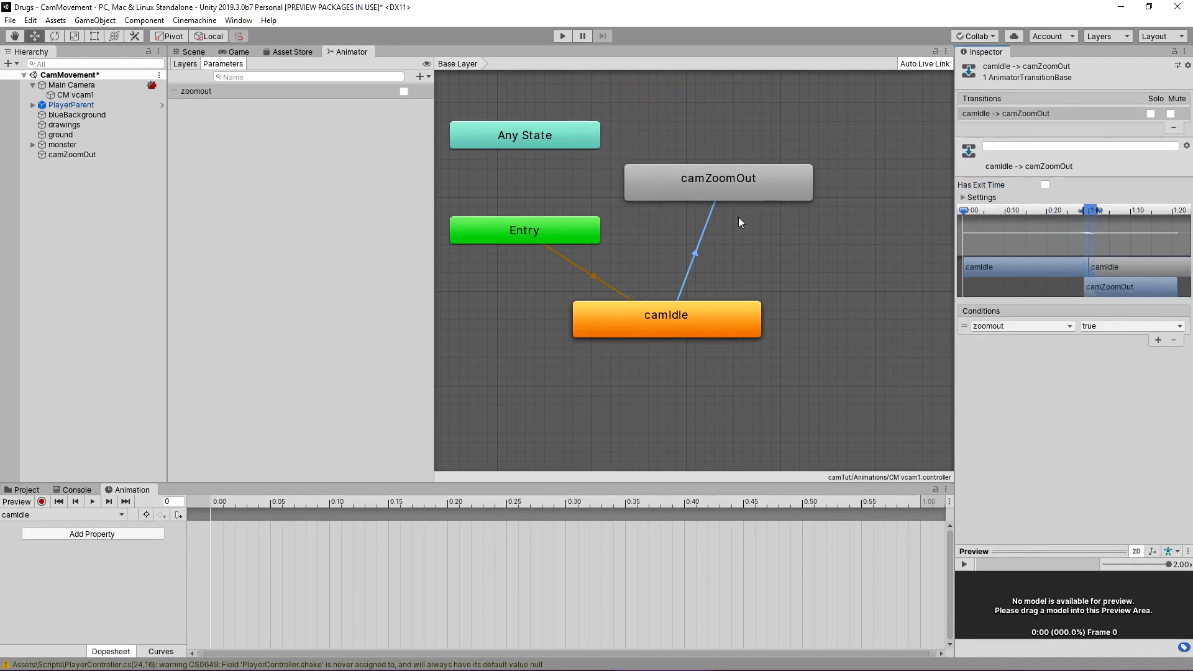
Step: Create a transition from camZoomOut back to camIdle without exit time, conditioned on zoomout being false
right_click(743, 188)
left_click(764, 196)
left_click(722, 322)
left_click(692, 250)
left_click_drag(1024, 211, 1065, 210)
left_click(1045, 185)
left_click(1158, 340)
left_click(1131, 326)
left_click(1097, 353)
Step: Open the camZoomOut clip's loop settings and review the camZoomOut trigger object in the scene
double_click(770, 179)
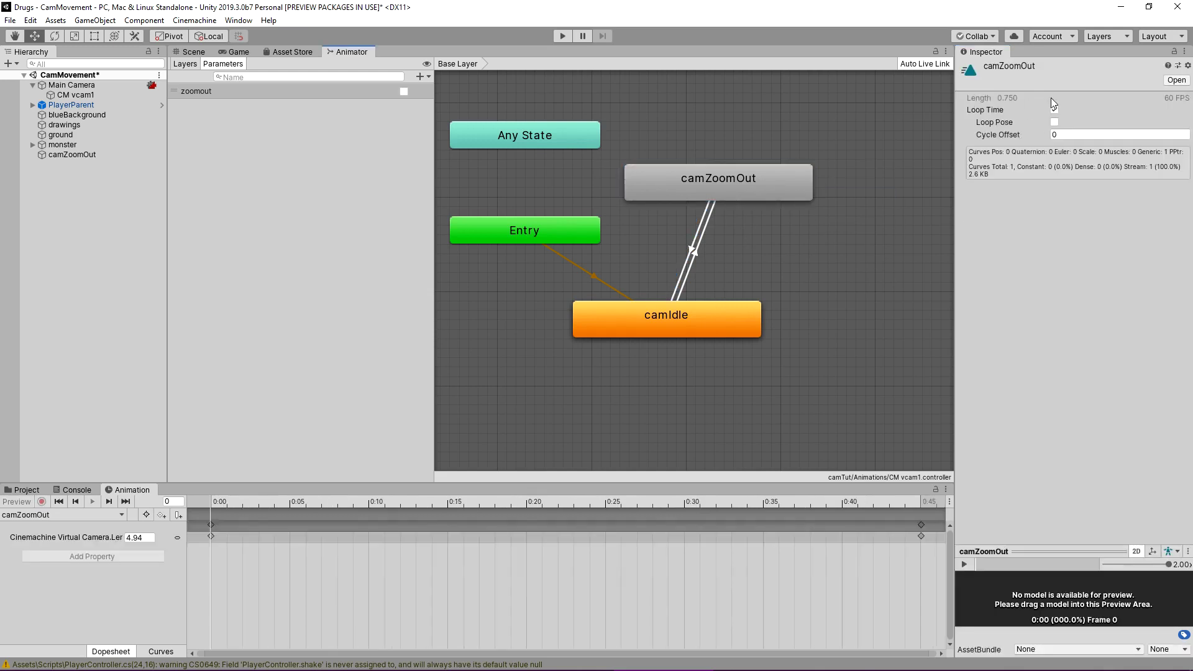
left_click(193, 52)
left_click(88, 94)
left_click(72, 155)
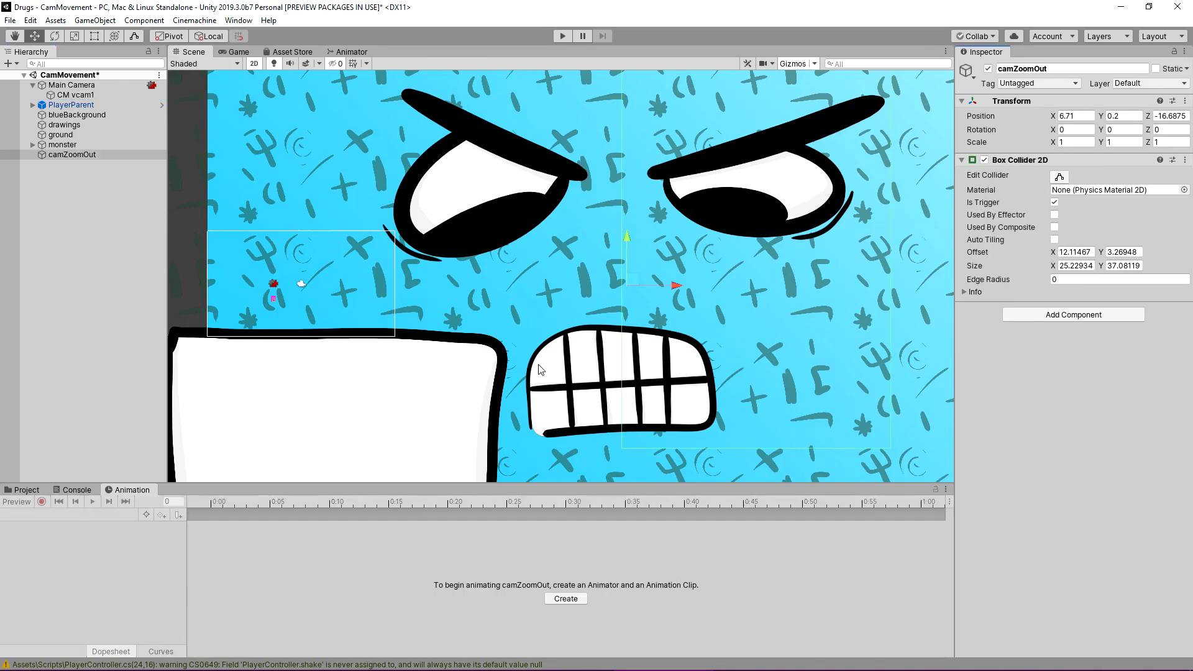
left_click(74, 105)
left_click(87, 154)
Step: Create a new script named zoomOut on PlayerParent and open it in the code editor
left_click(77, 105)
left_click(1074, 353)
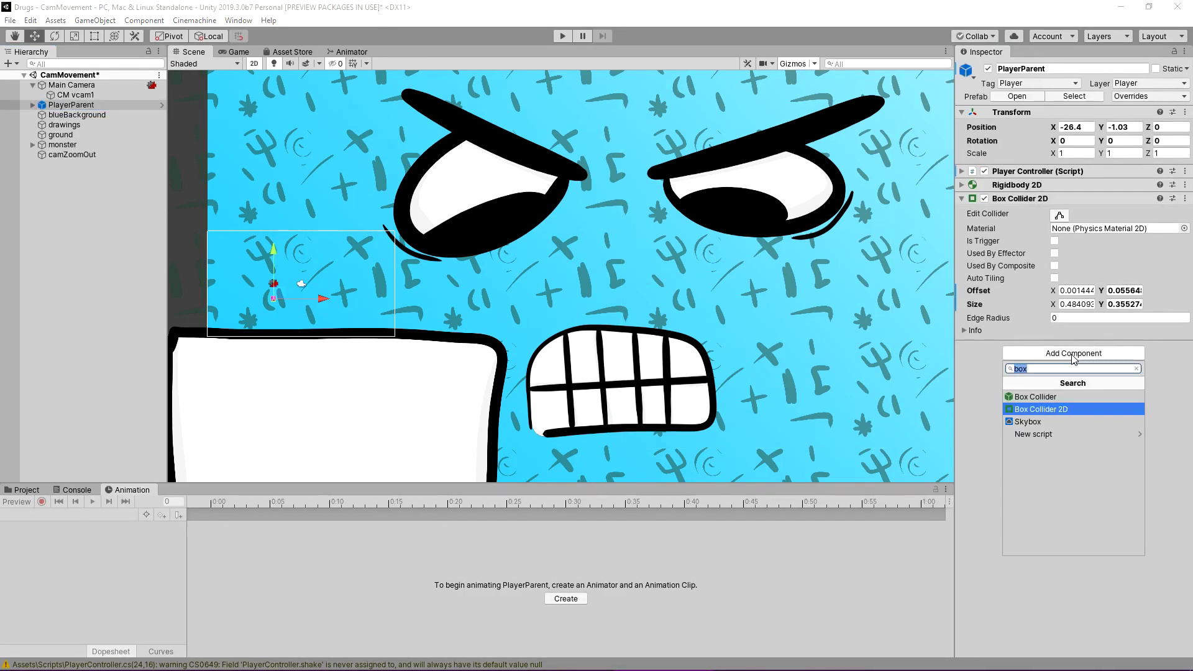
key("BackSpace")
type("zoomOut")
key("Return")
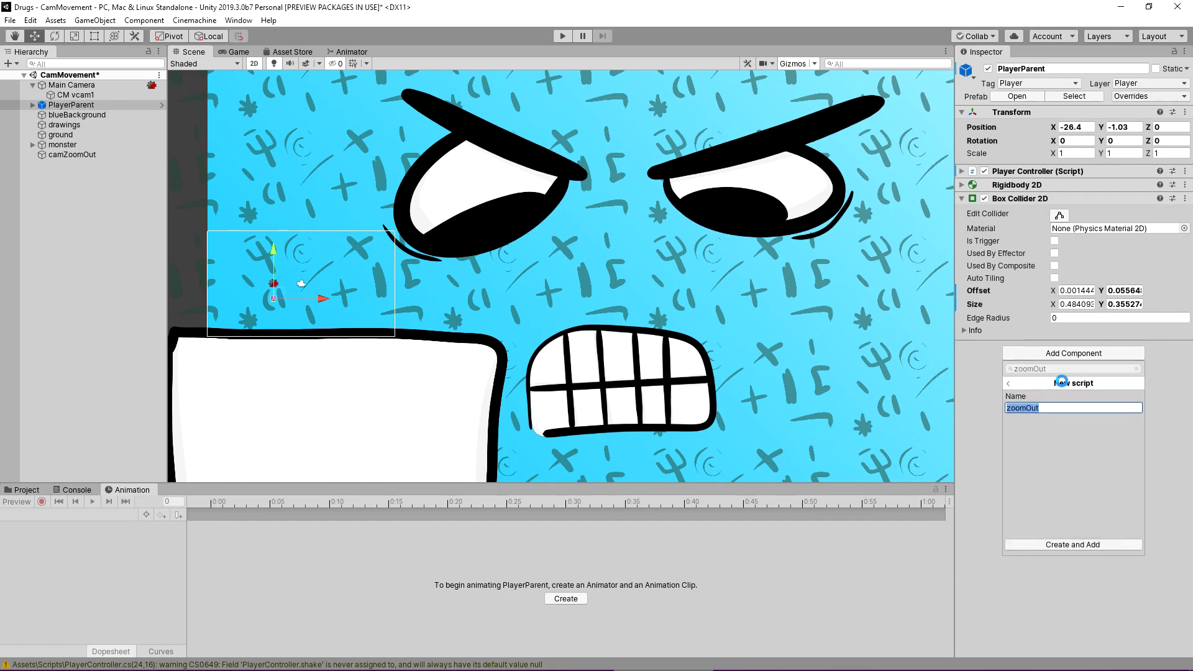
right_click(1022, 348)
mouse_move(1049, 369)
left_click(995, 369)
double_click(1075, 362)
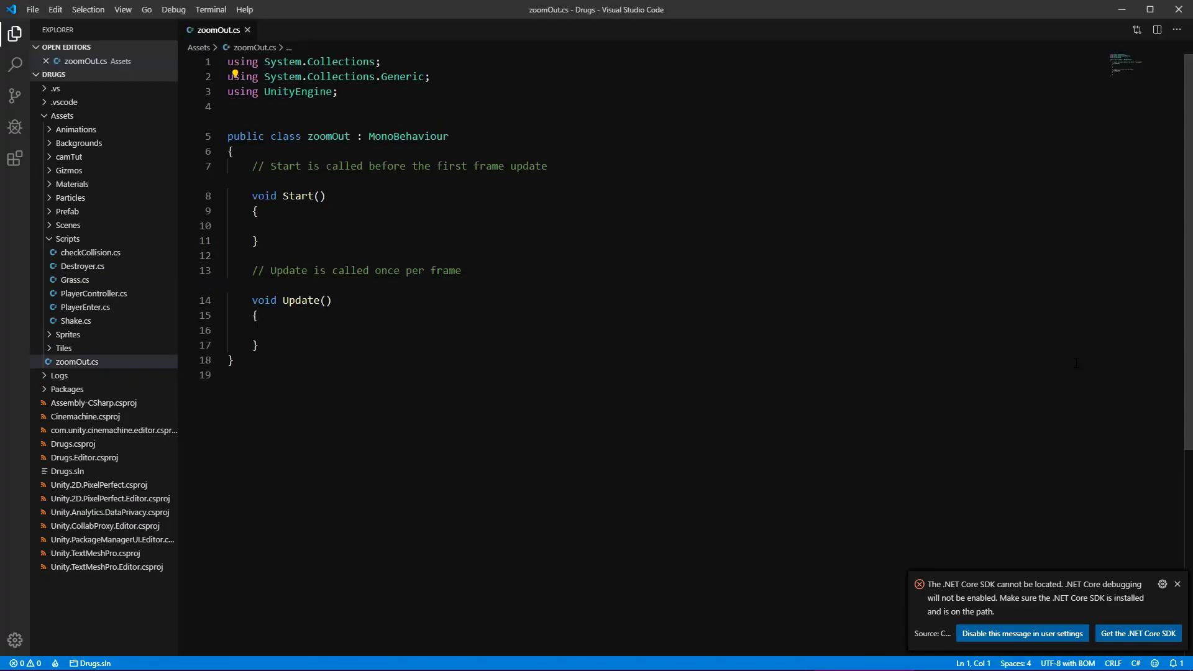
Step: Replace the default Start and Update methods with public fields string parameter, Animator camAnim and BoxCollider2D trigger
left_click_drag(278, 347, 252, 166)
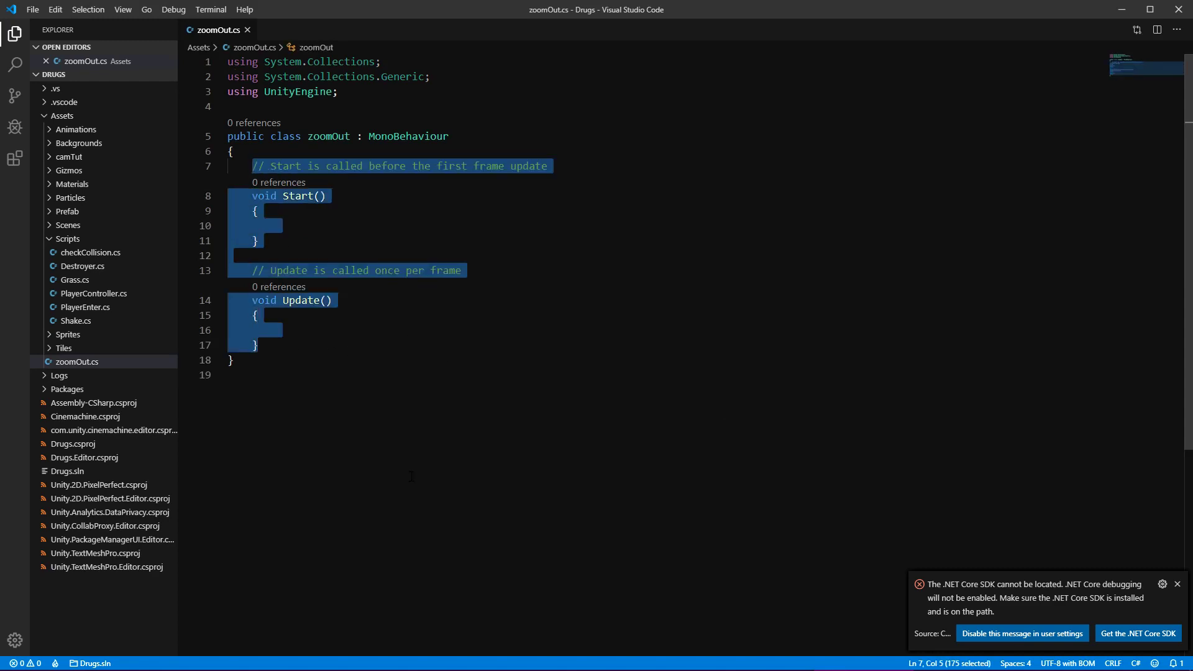
type("public string parameter;")
key("Return")
type("public A")
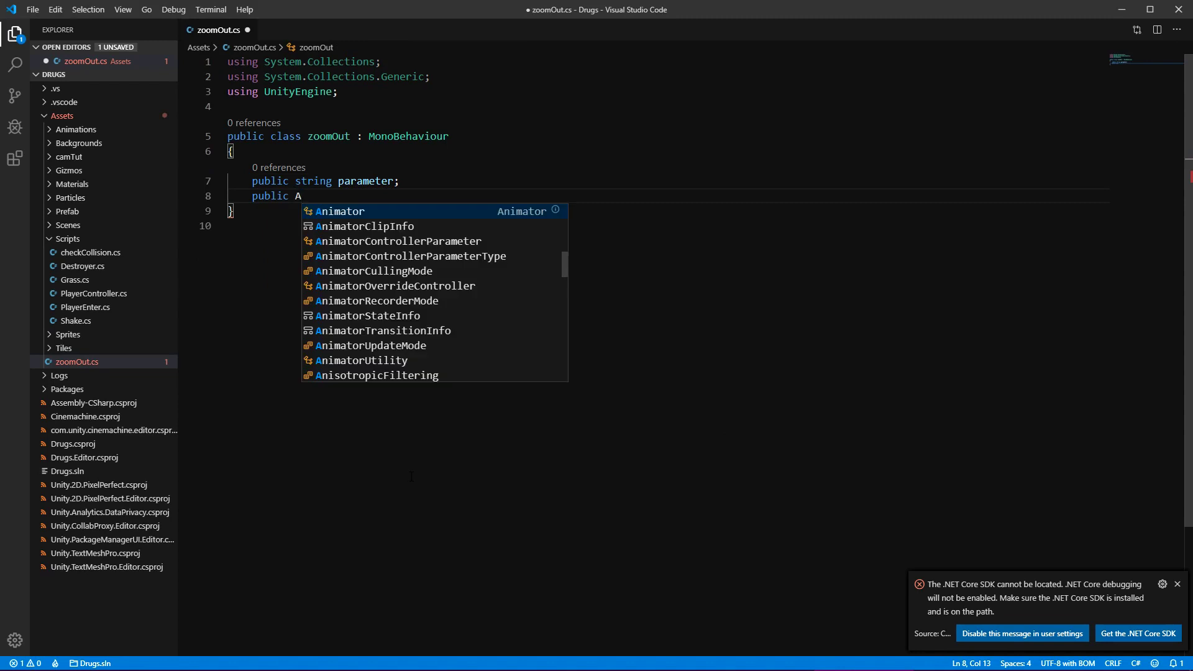
type("nimator camAnim;")
key("Return")
type("public ")
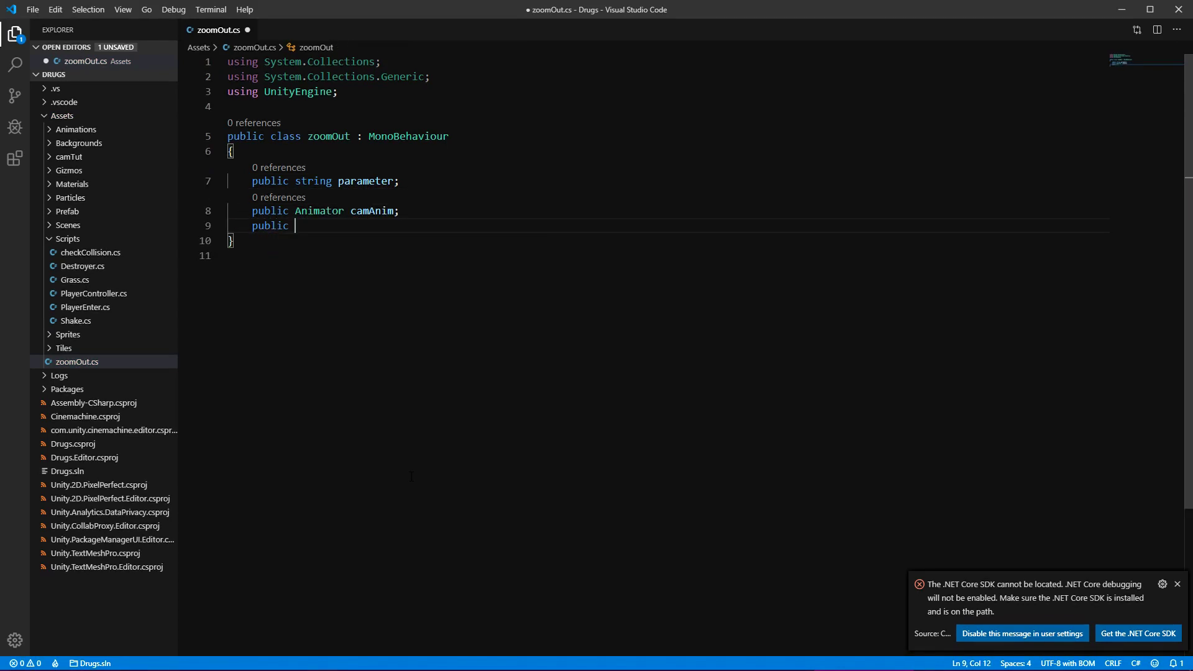
type("BoxCollider2D ")
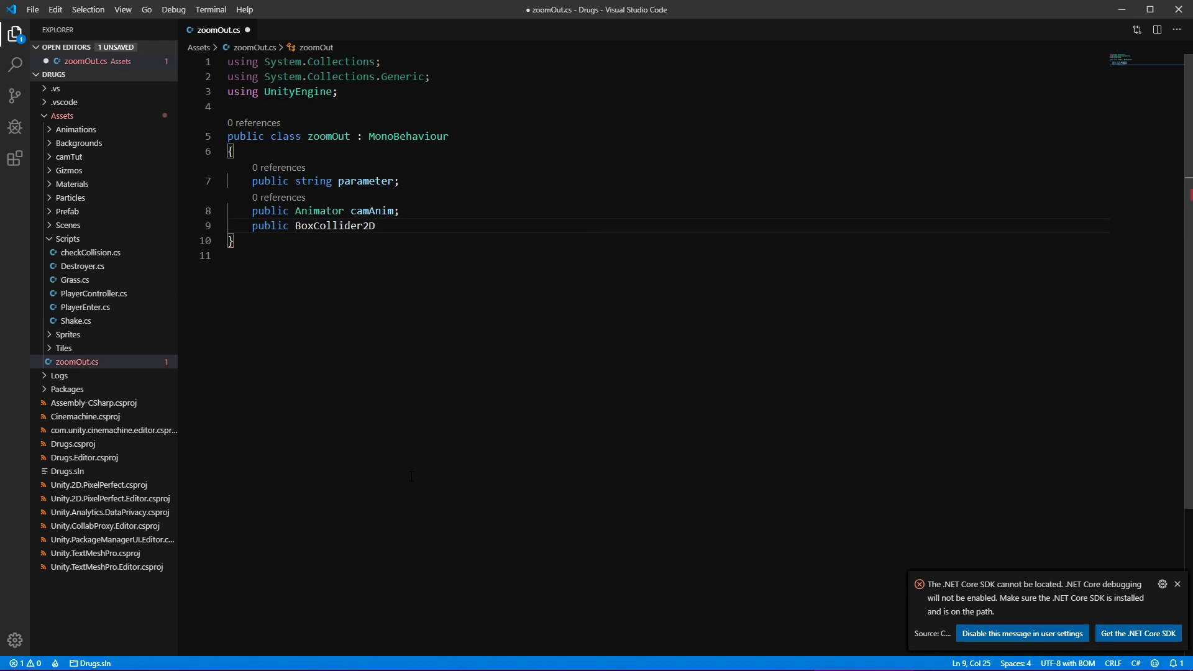
type("tig")
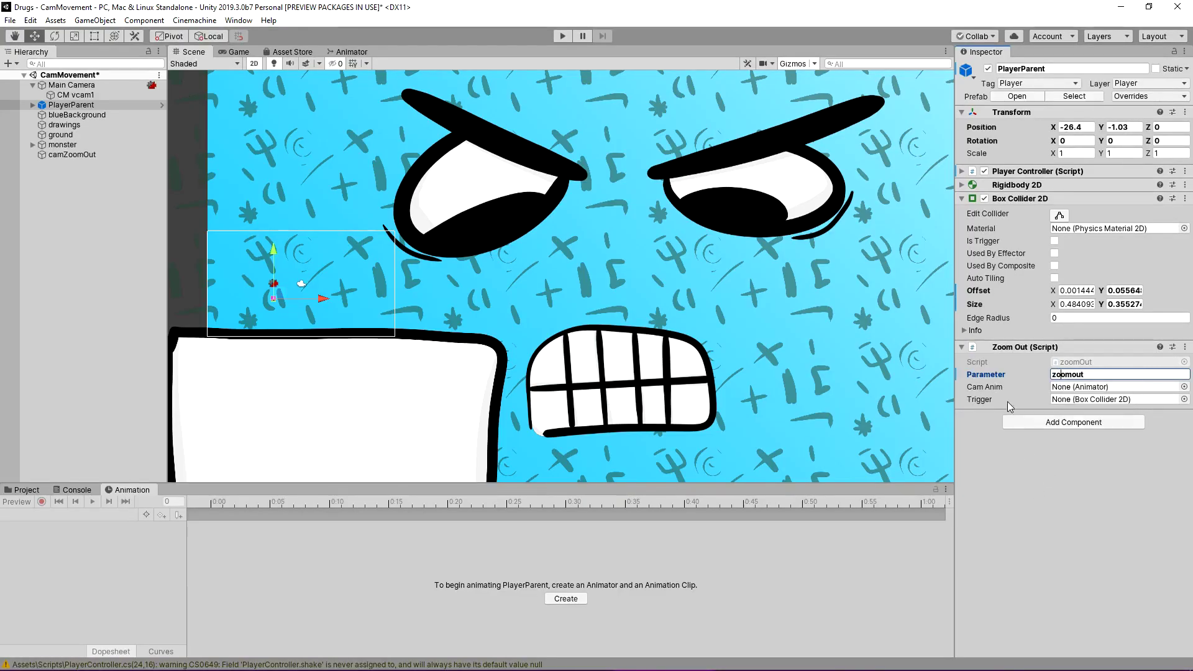
Step: In Unity, assign CM vcam1 as Cam Anim and camZoomOut as Trigger in PlayerParent's Zoom Out script
left_click(349, 52)
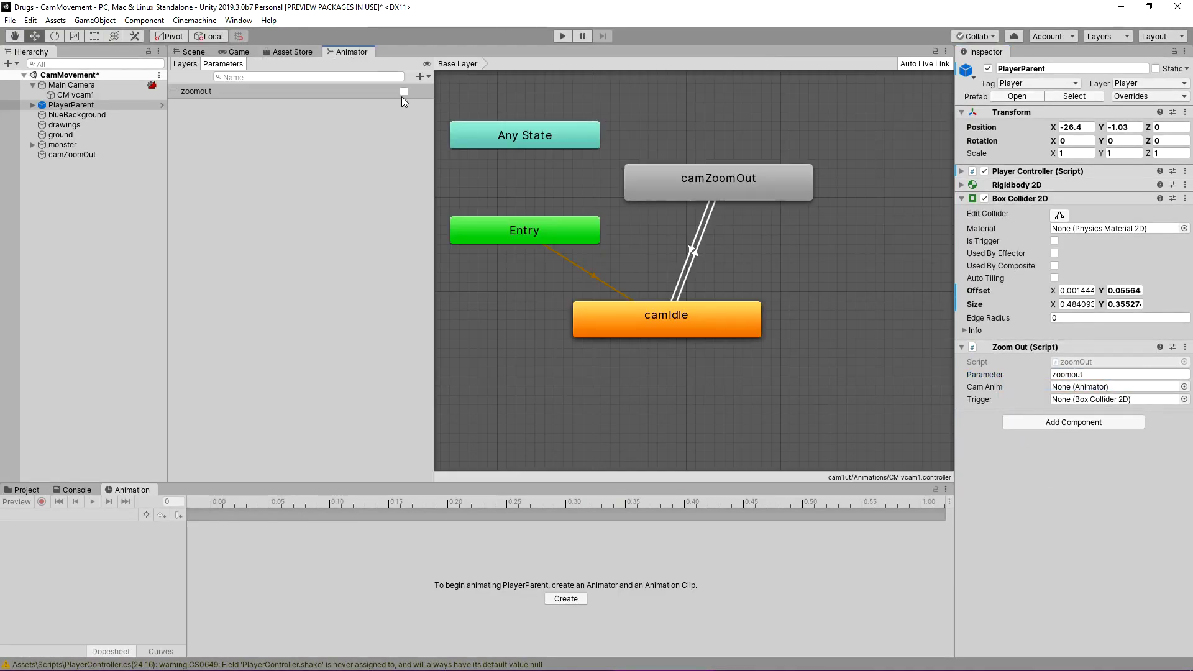
left_click(189, 54)
left_click_drag(76, 94, 1086, 401)
right_click(1029, 387)
left_click(1045, 397)
key("Return")
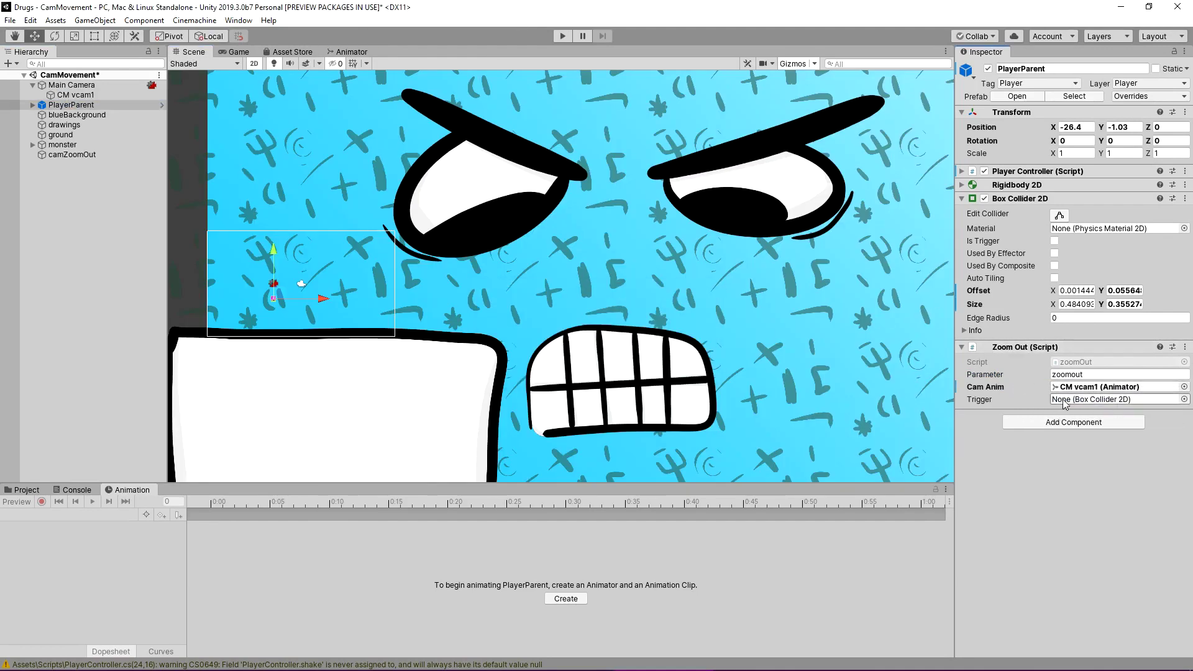
left_click_drag(70, 156, 1087, 399)
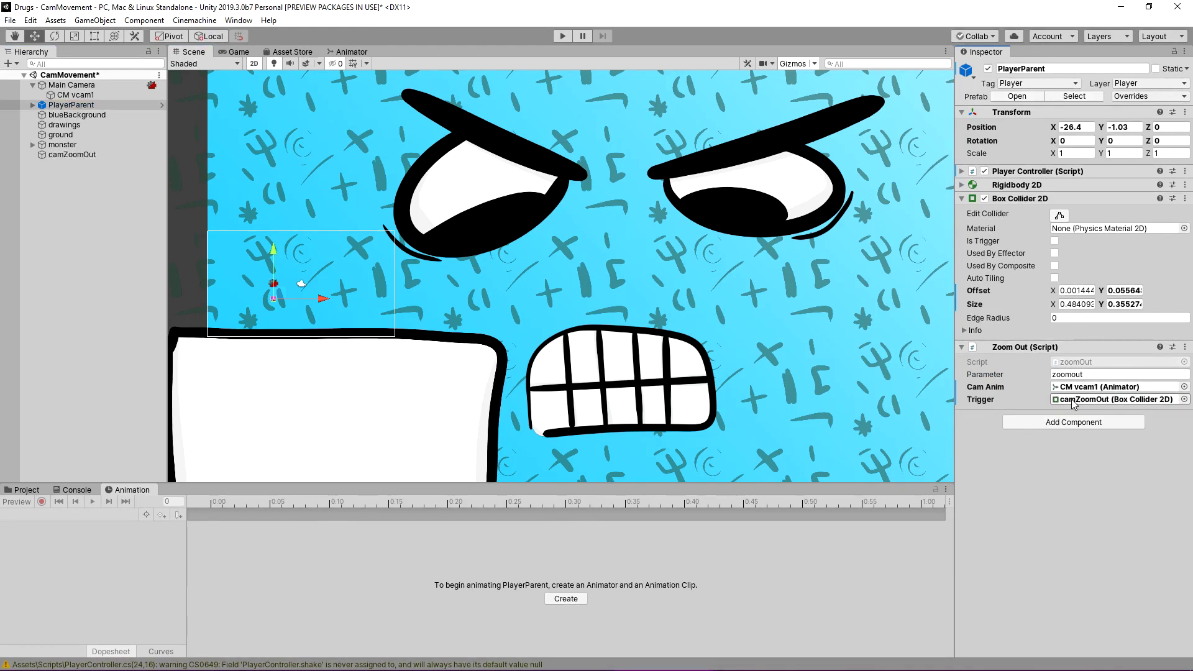
key("Return")
Step: Switch to Visual Studio Code and add a void OnTriggerEnter2D(Collider2D collider) method with an empty body below the fields
key("alt+Tab")
key("Return")
type("void Ont")
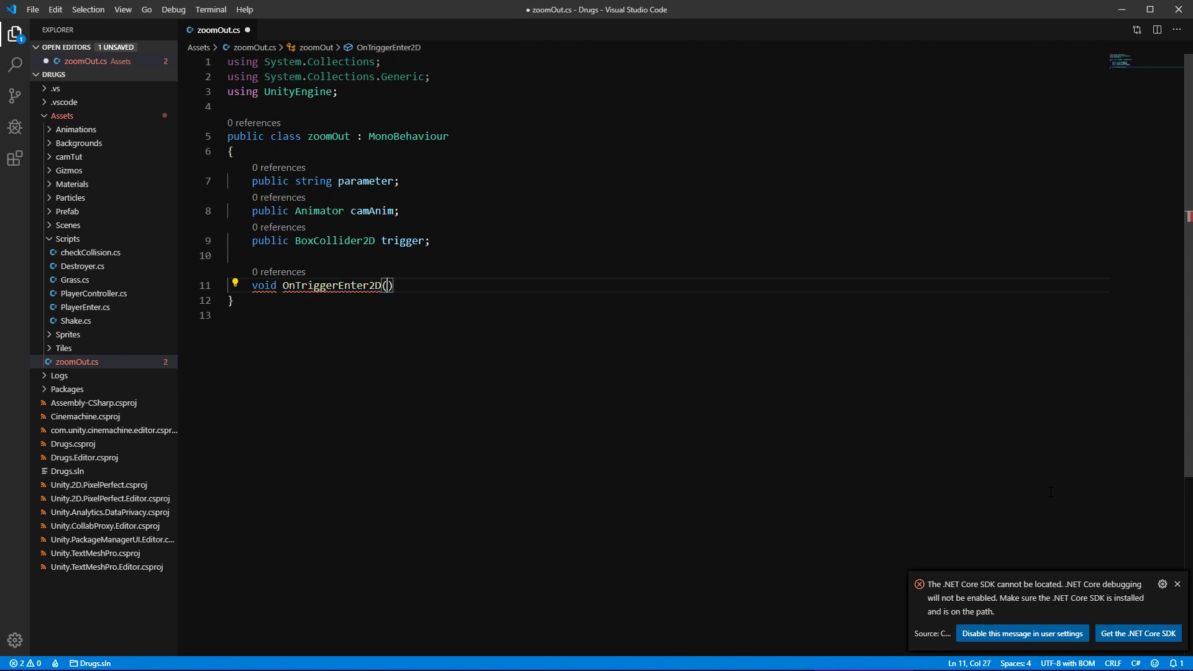
type("Collider2D")
key("Return")
type("collider)")
key("Return")
type("{")
key("Return")
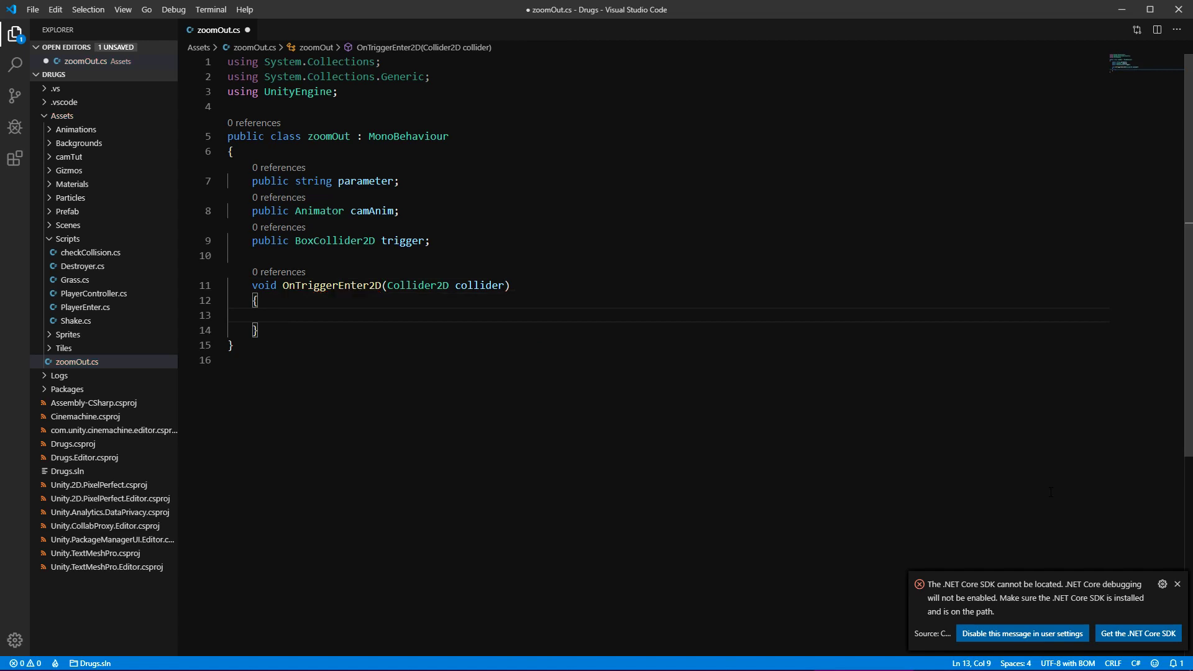
Step: Inside OnTriggerEnter2D, add if(collider == trigger) containing camAnim.SetBool(parameter,true);
type("if(collider")
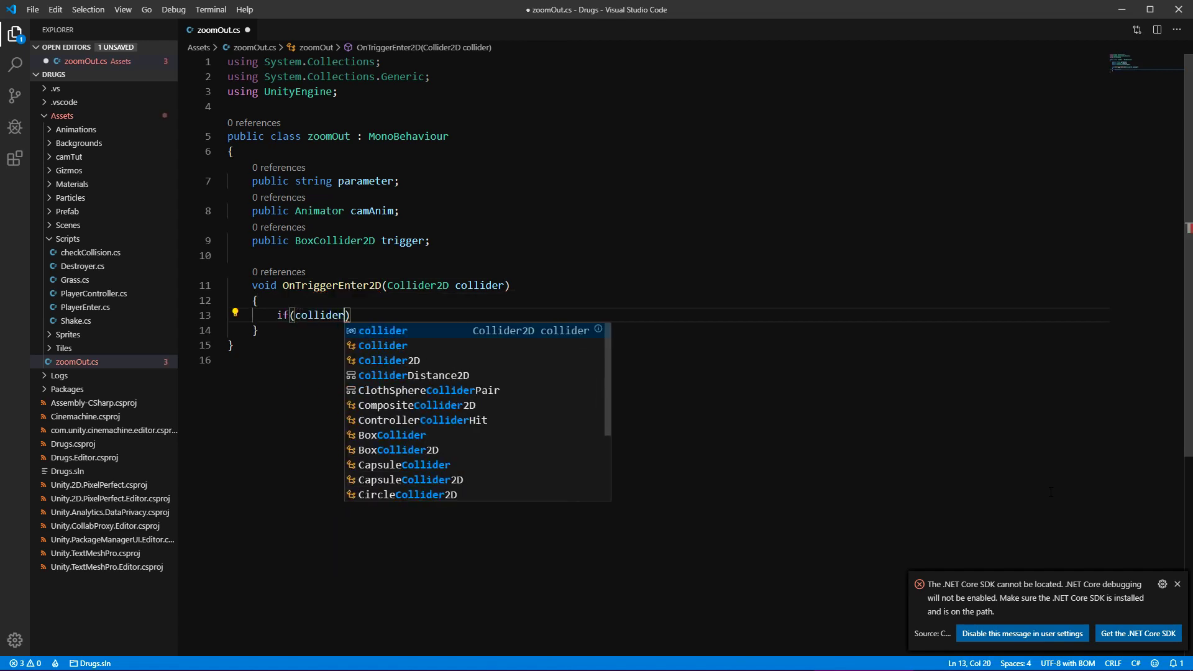
type(" == trigger)")
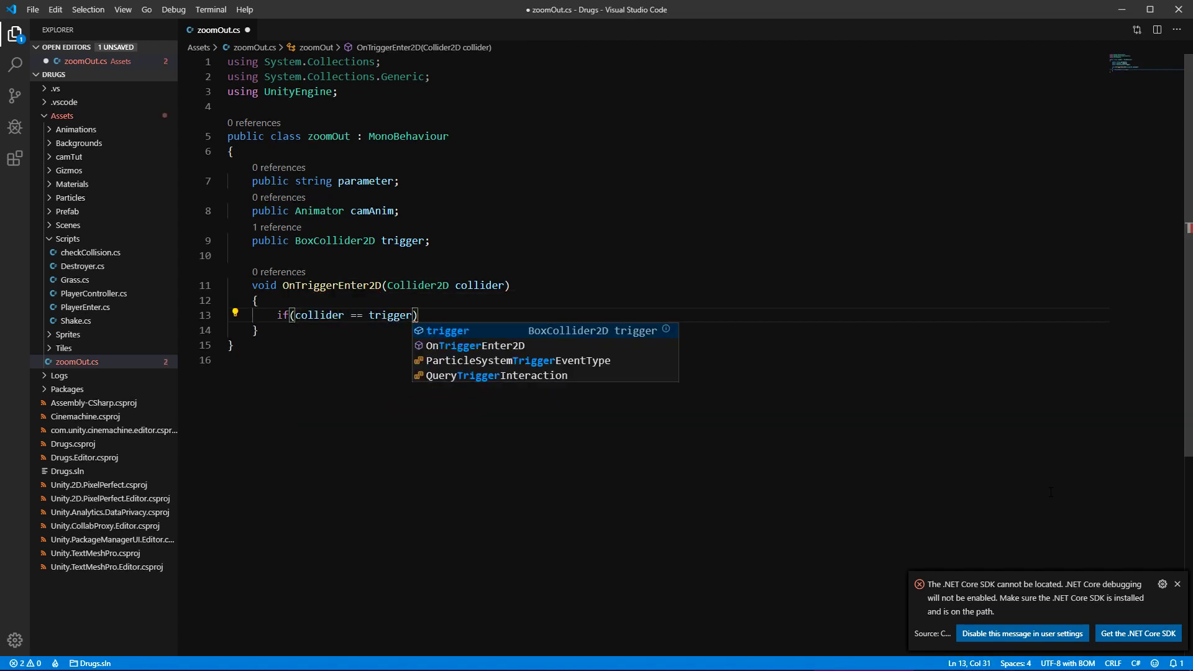
key("Return")
type("{")
key("Return")
type("camAnim.Set")
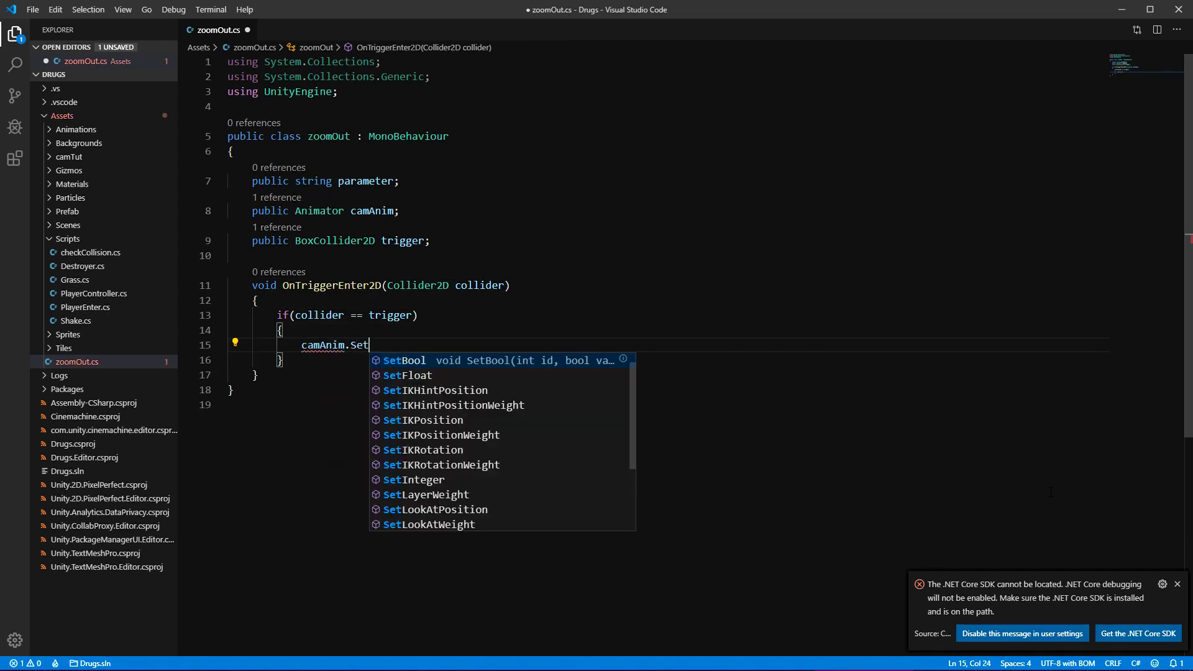
key("Tab")
type("(parameter,true")
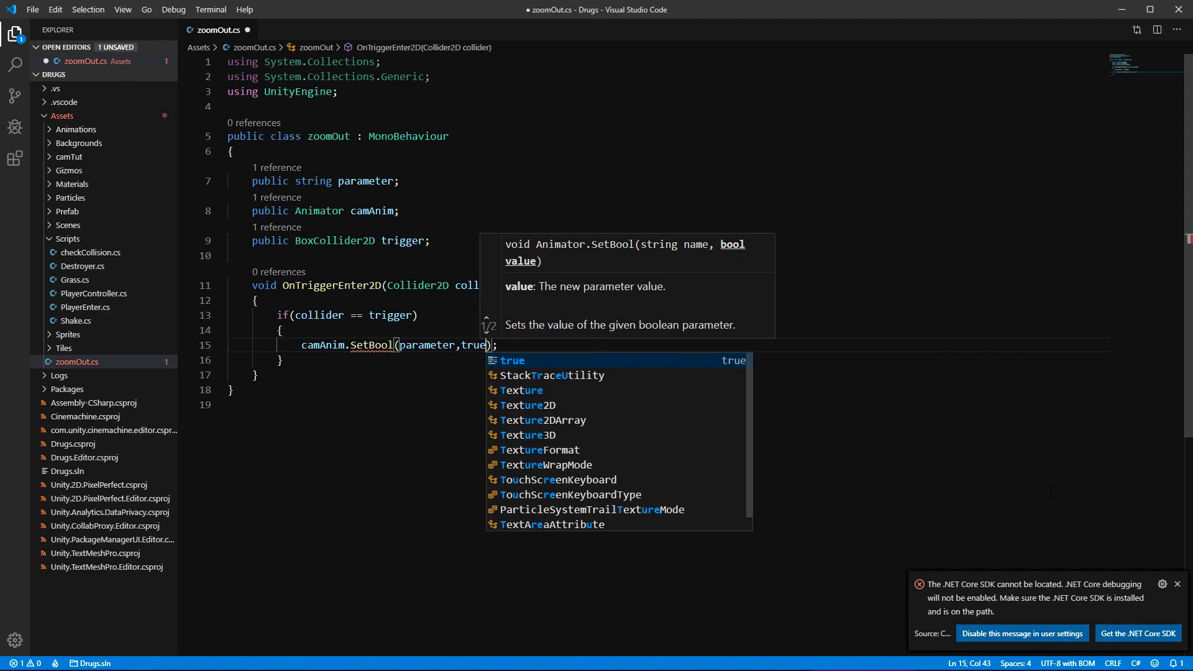
Step: Duplicate the method as OnTriggerExit2D with SetBool's value set to false, and save the zoomOut script
left_click_drag(257, 374, 252, 285)
key("ctrl+c")
left_click(259, 375)
key("Return")
key("Return")
key("ctrl+v")
left_click_drag(369, 420, 344, 420)
type("xit")
double_click(480, 479)
type("false")
key("ctrl+s")
left_click(1177, 584)
left_click(746, 547)
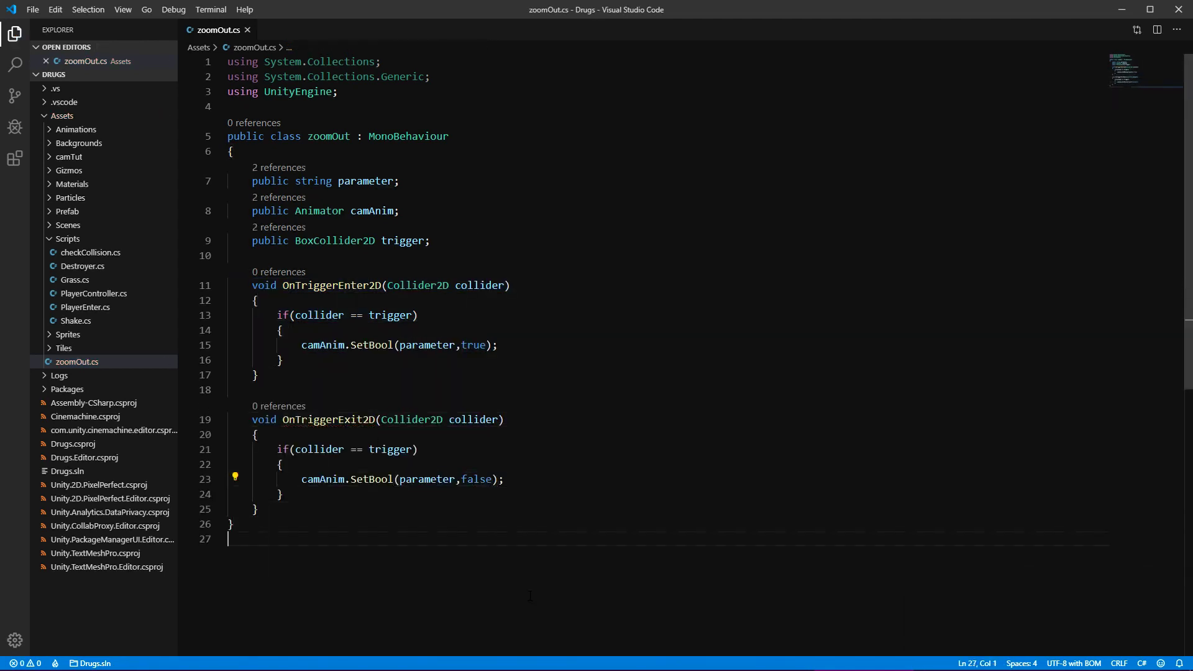
Step: Switch to Unity and play-test the scene by moving the player through the zoom-out trigger zone
key("alt+Tab")
left_click(562, 36)
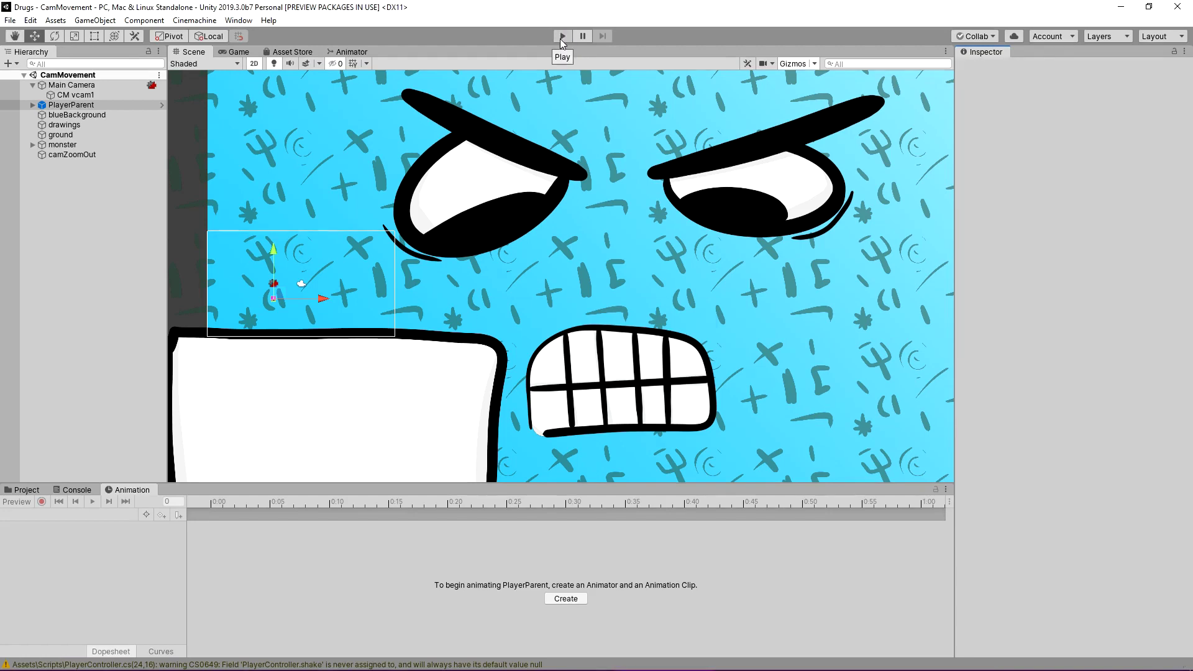
key("d")
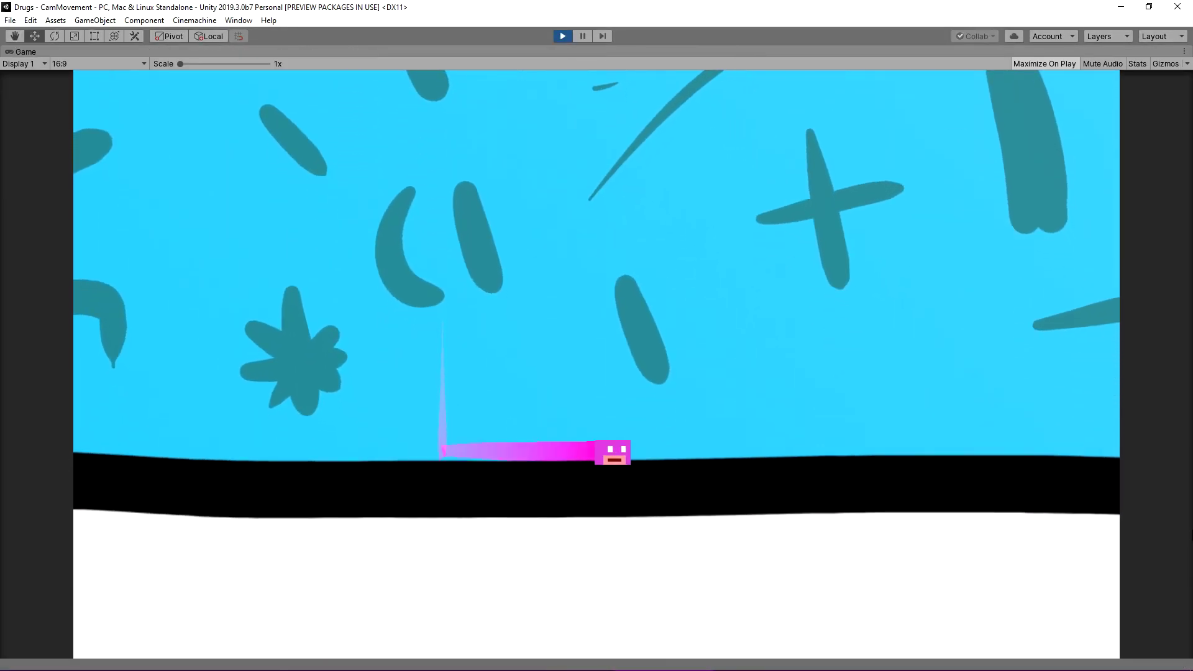
key("space")
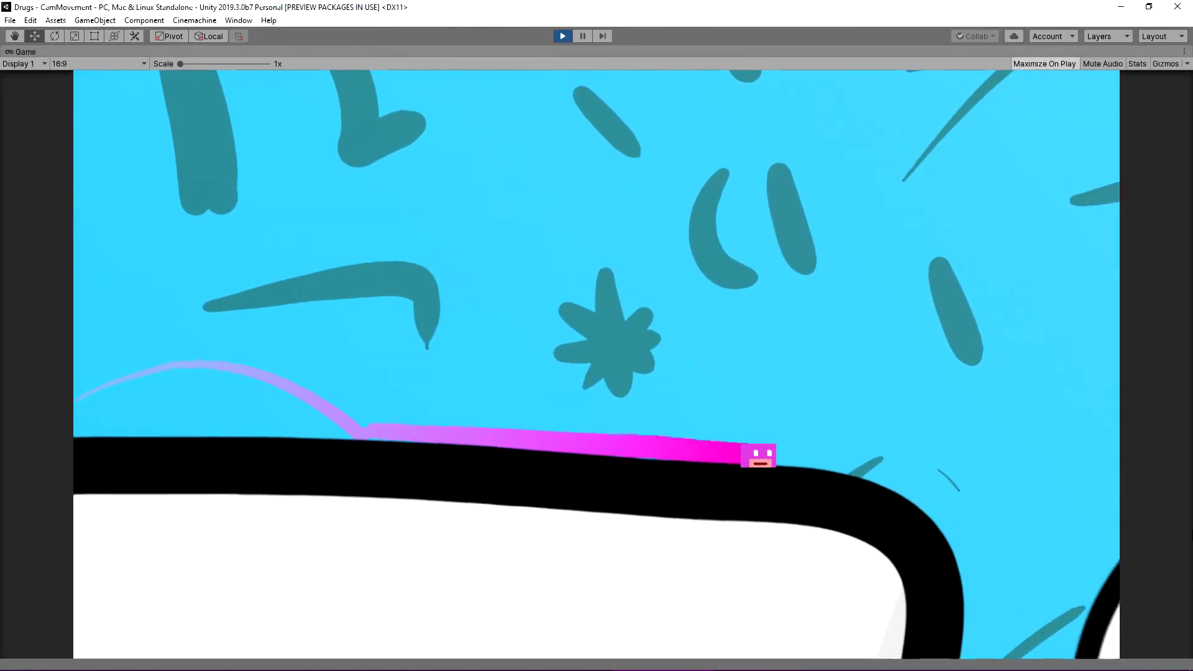
key("space")
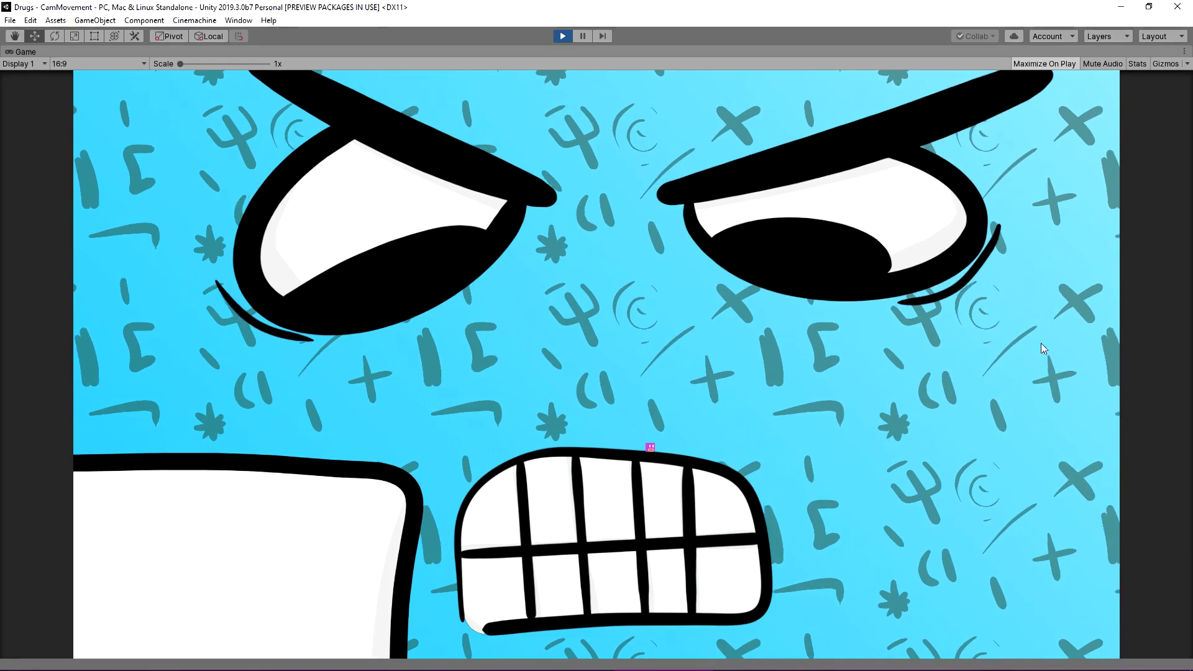
left_click(563, 38)
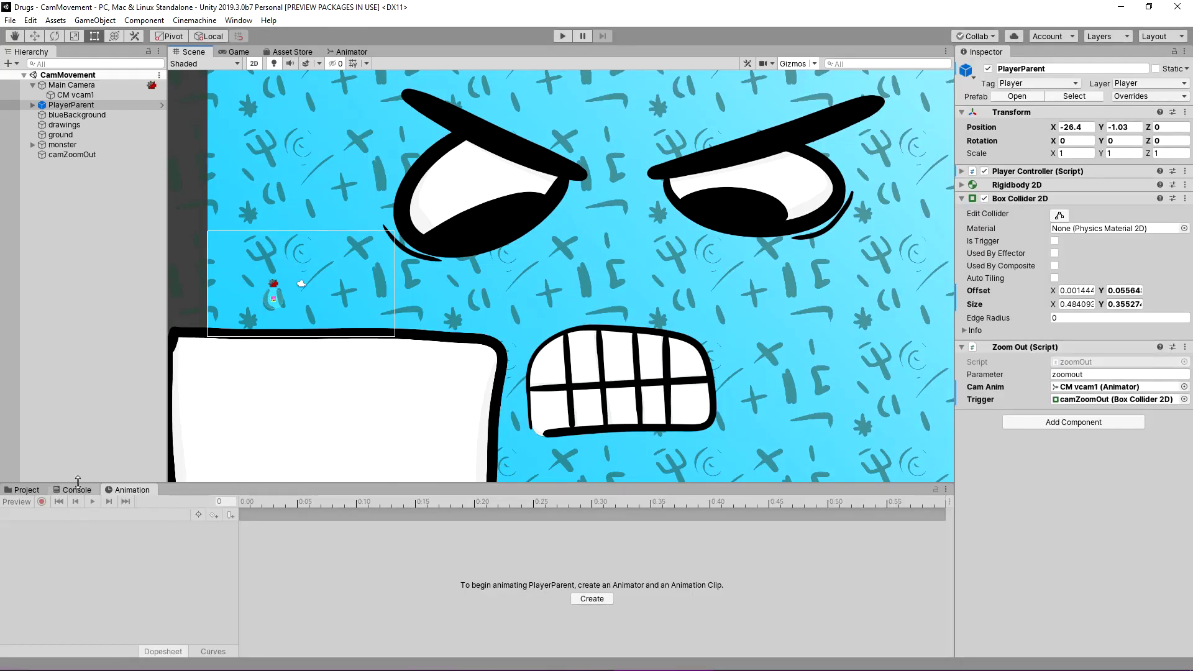
Step: Shorten CM vcam1's camZoomOut clip by moving its last keyframe to frame 25
left_click(80, 95)
left_click(62, 514)
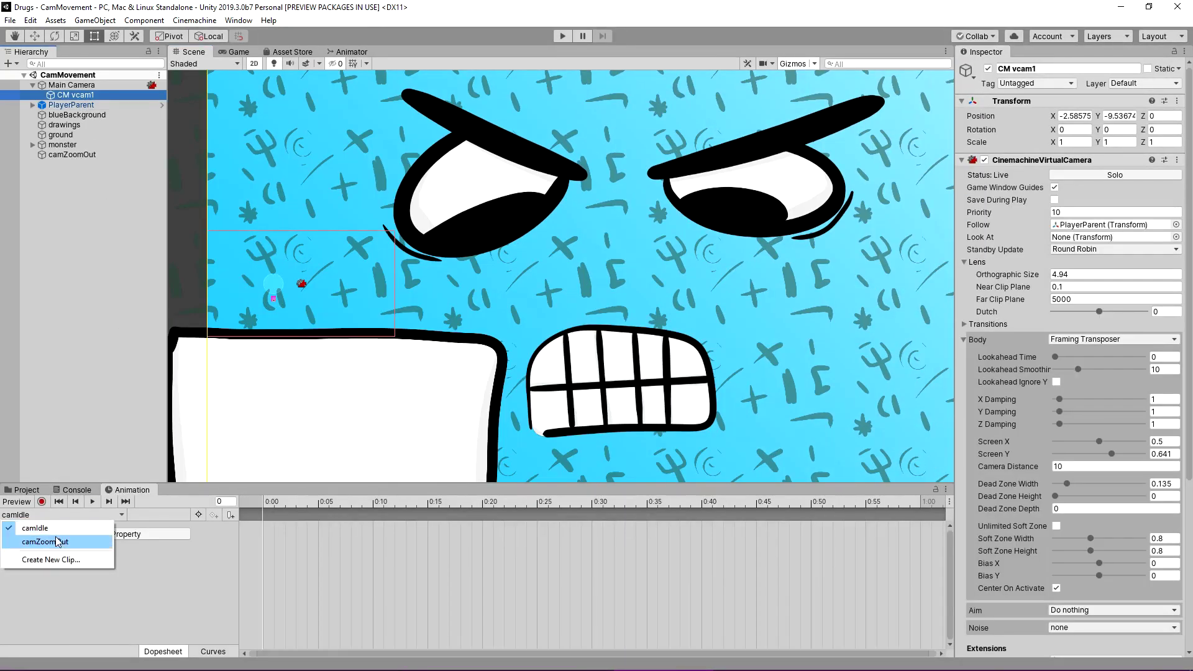
left_click(38, 542)
left_click_drag(921, 529, 635, 536)
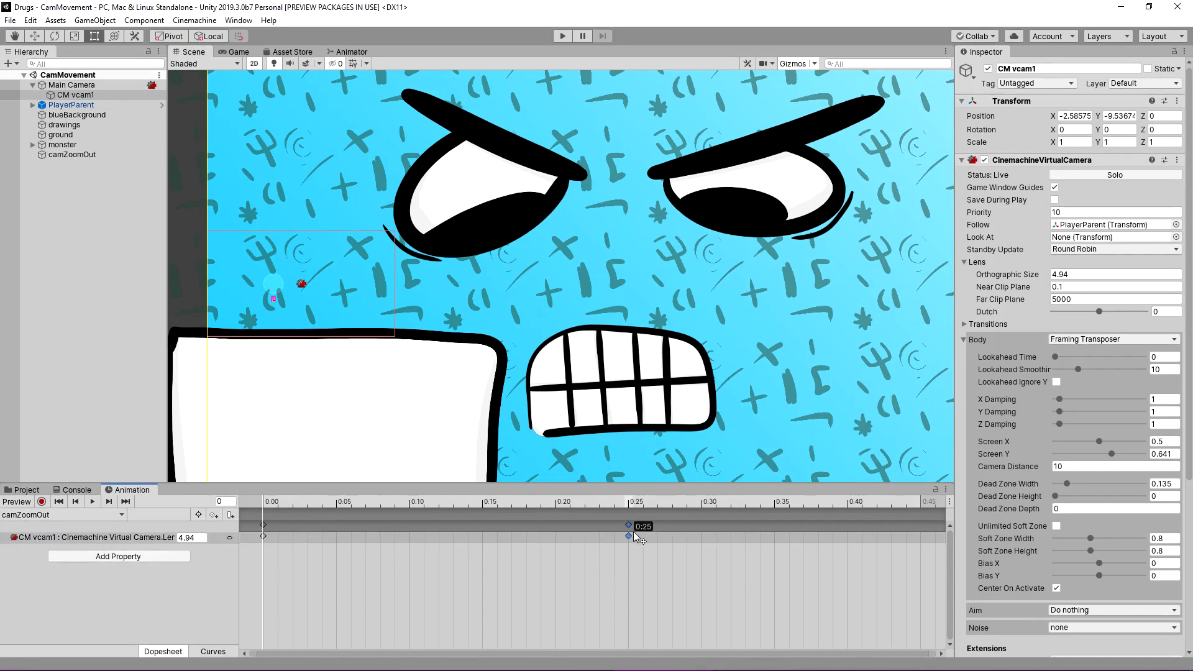
Step: Play-test the shortened zoom-out by running and jumping the player toward the trigger zone
left_click(563, 36)
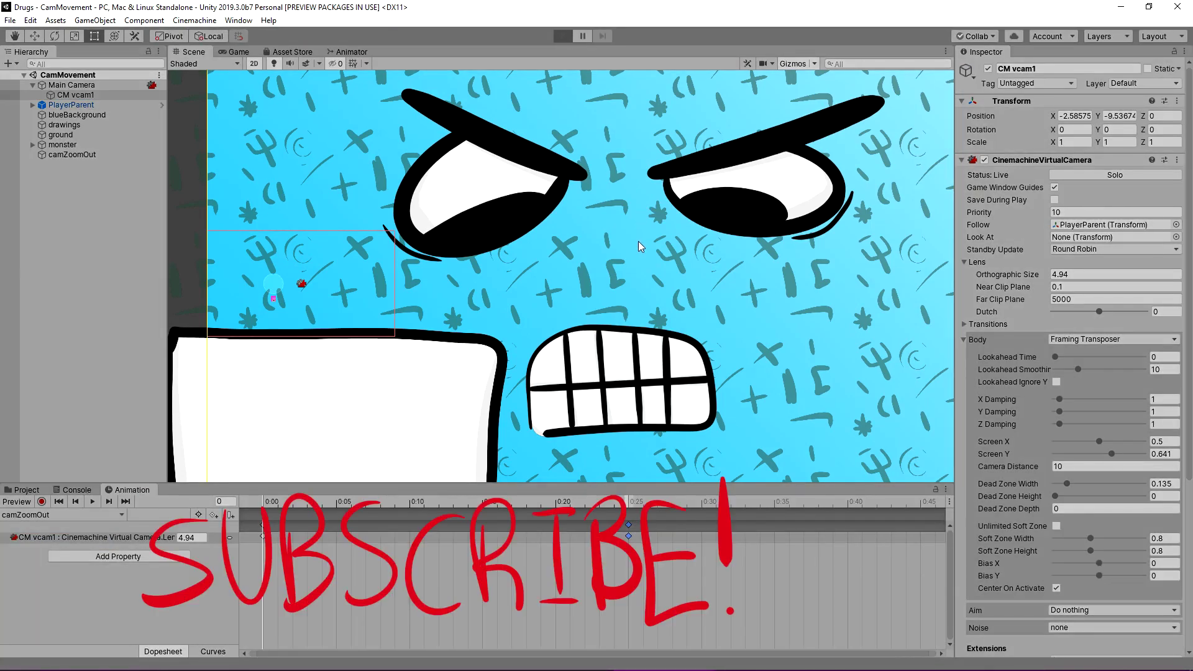
key("d")
key("space")
key("space")
key("space")
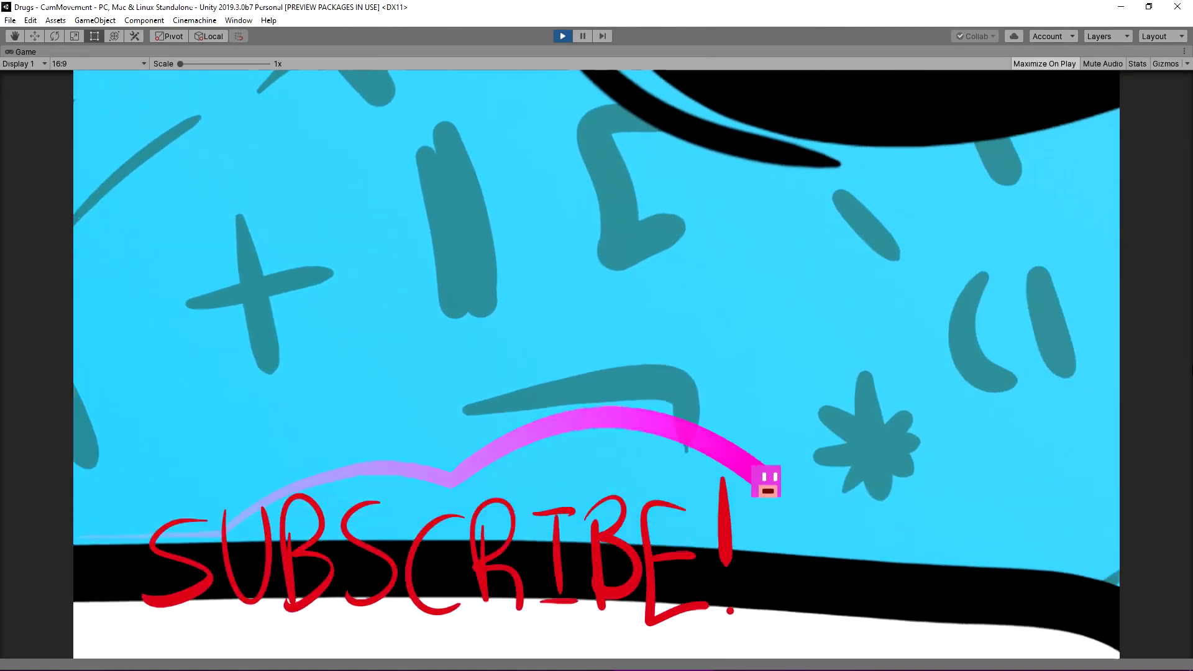